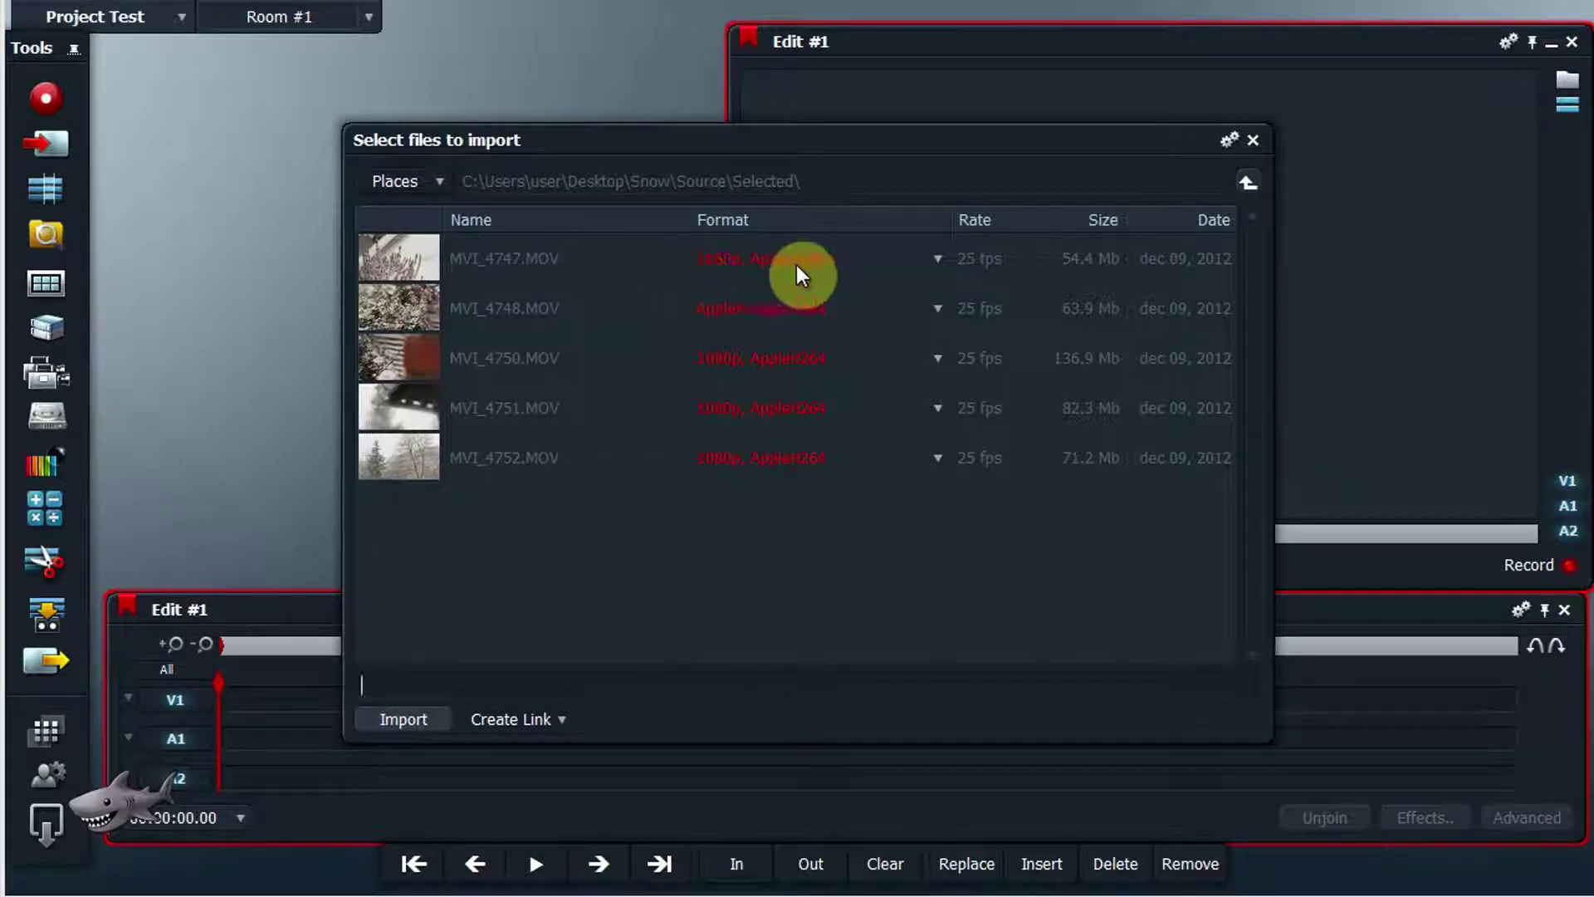
Step: Try importing MVI_4747.MOV, which Lightworks rejects with a 'Format unlicensed' report
click(742, 276)
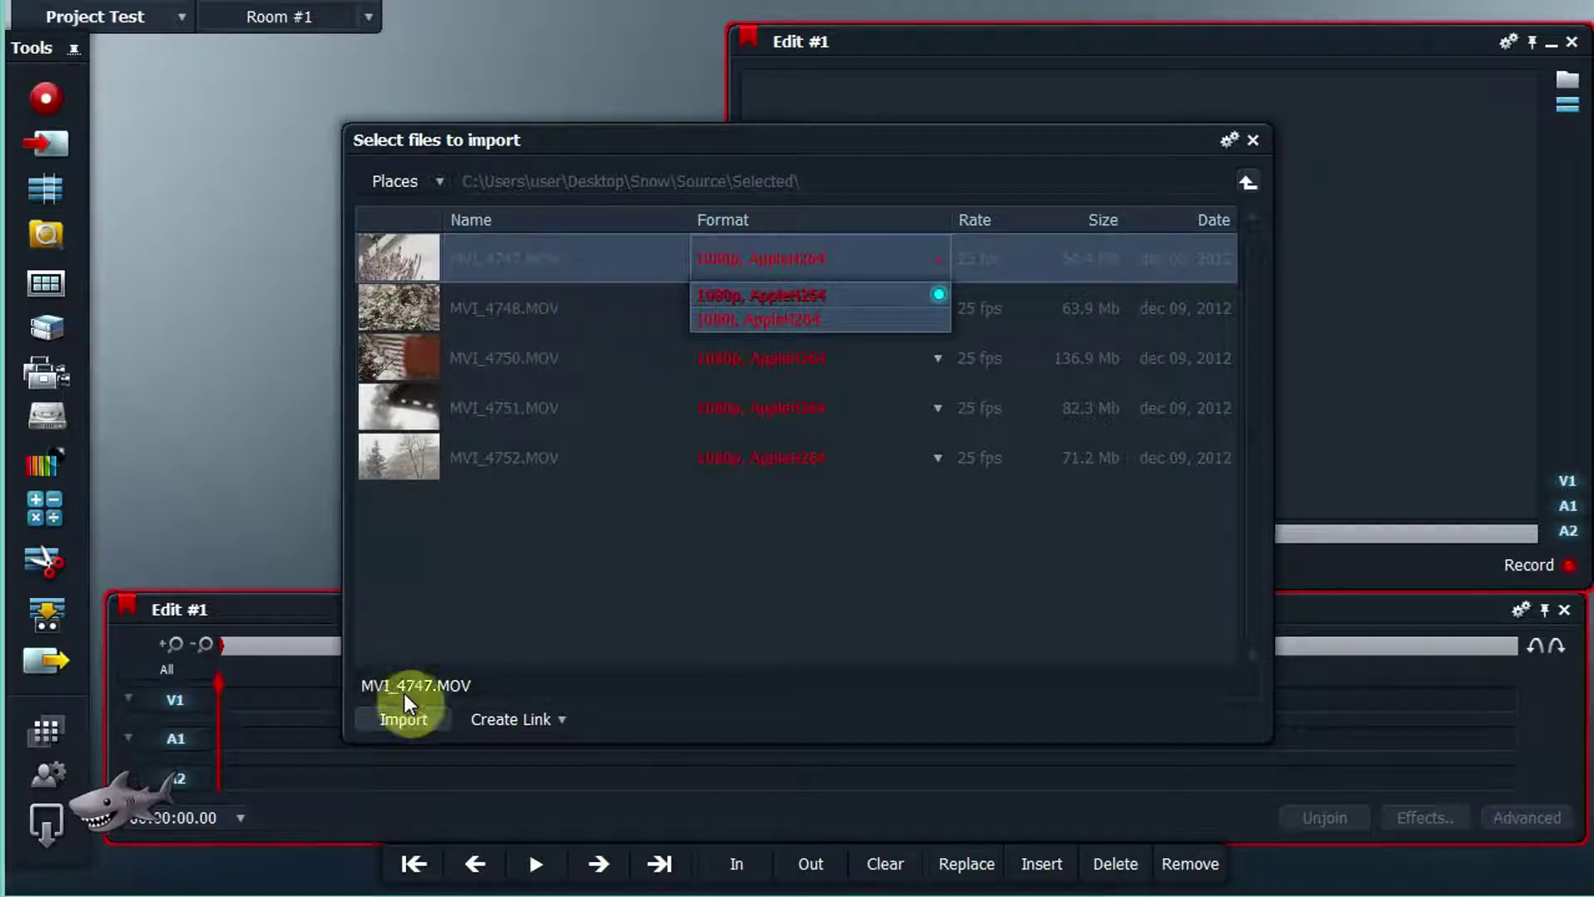
click(406, 720)
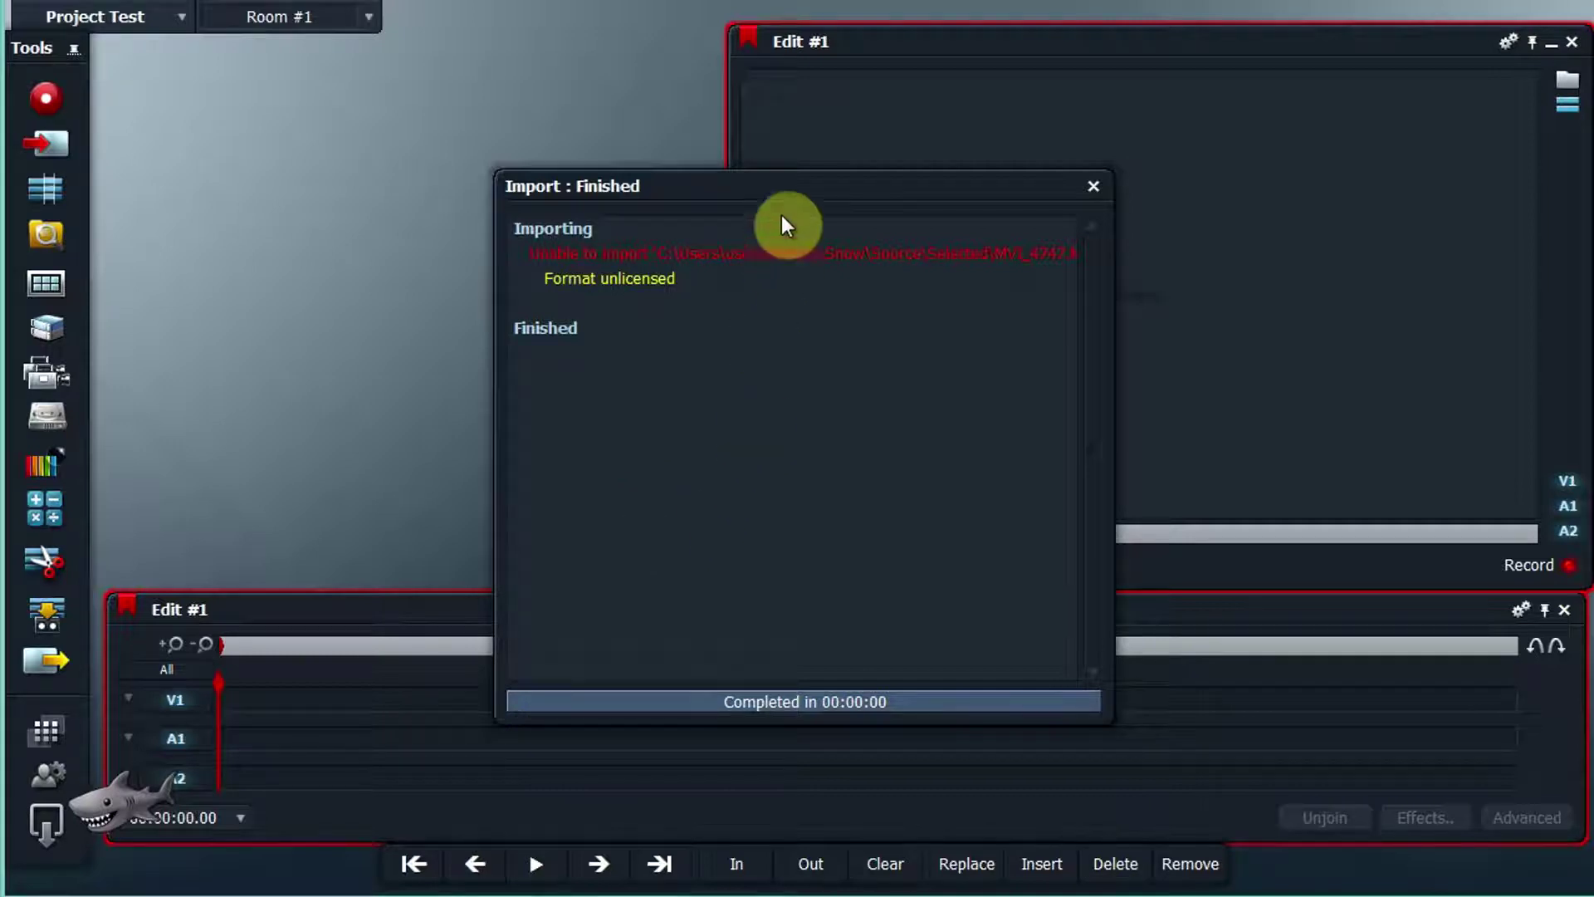
drag(790, 192, 838, 172)
Step: Close the import report and reopen the import browser listing the five snow MOV clips
click(1094, 176)
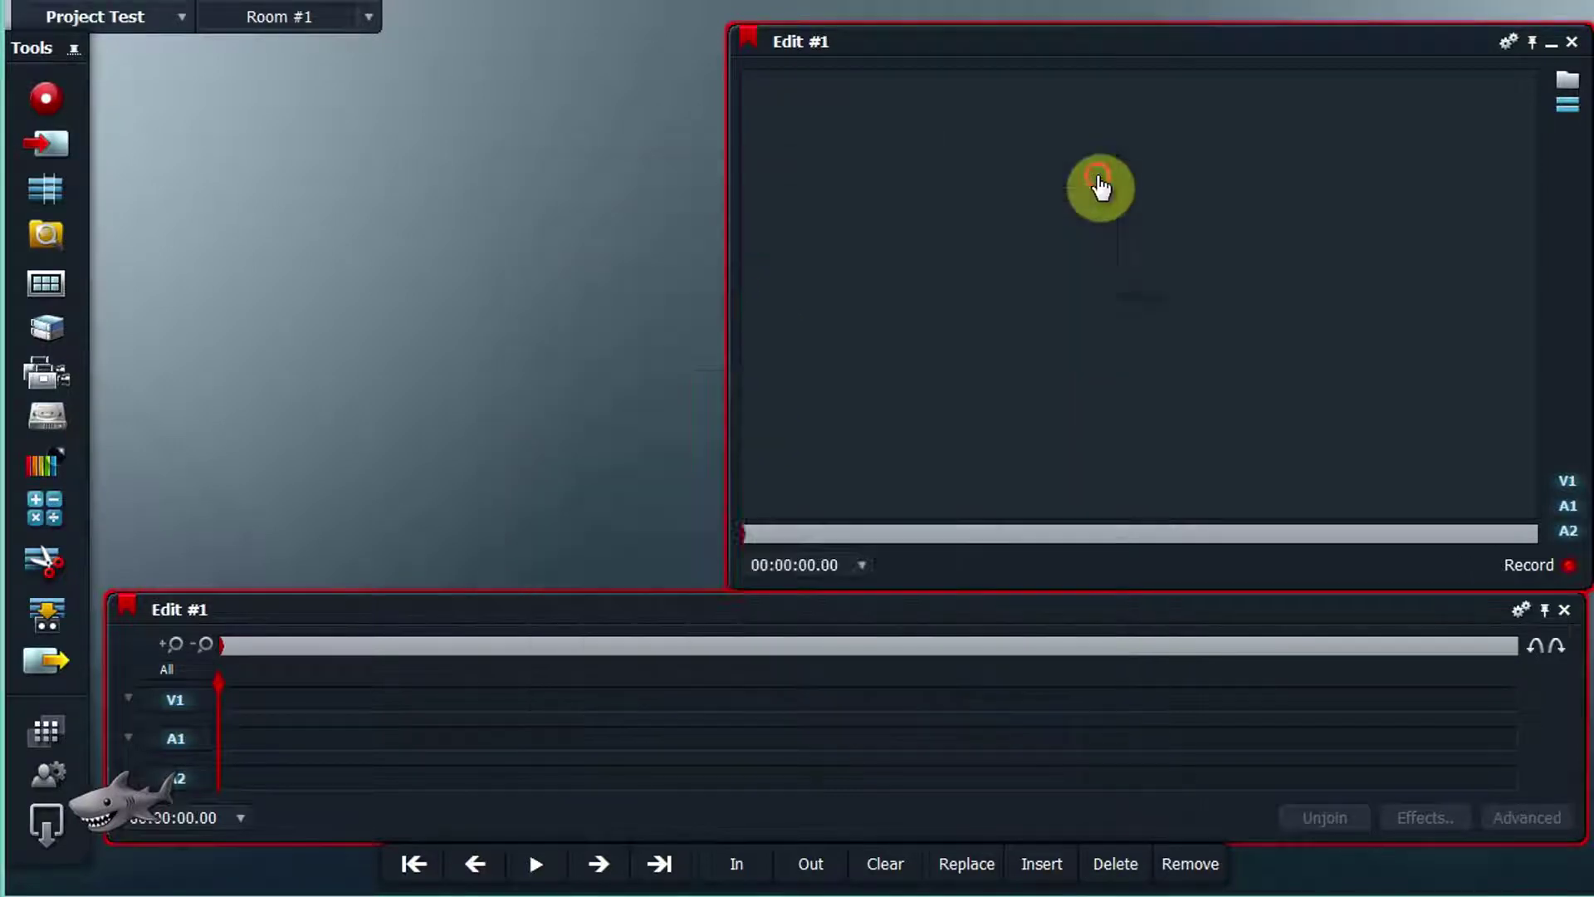
click(63, 153)
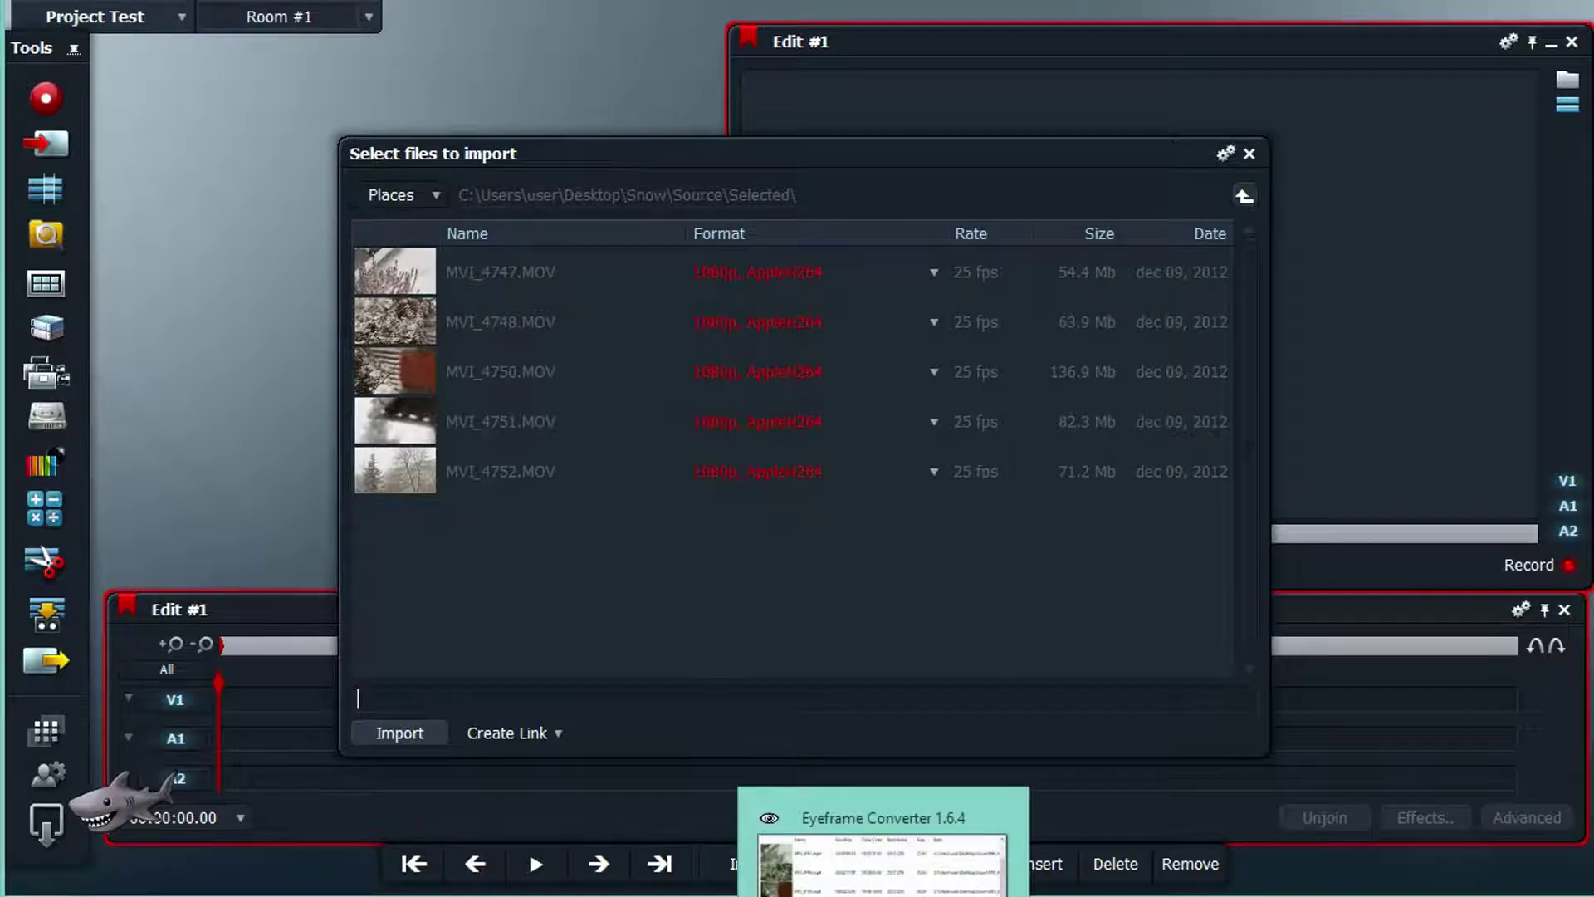
Step: Bring Eyeframe Converter forward and scroll through its list of converted MP4 snow clips
click(880, 855)
drag(809, 218, 789, 208)
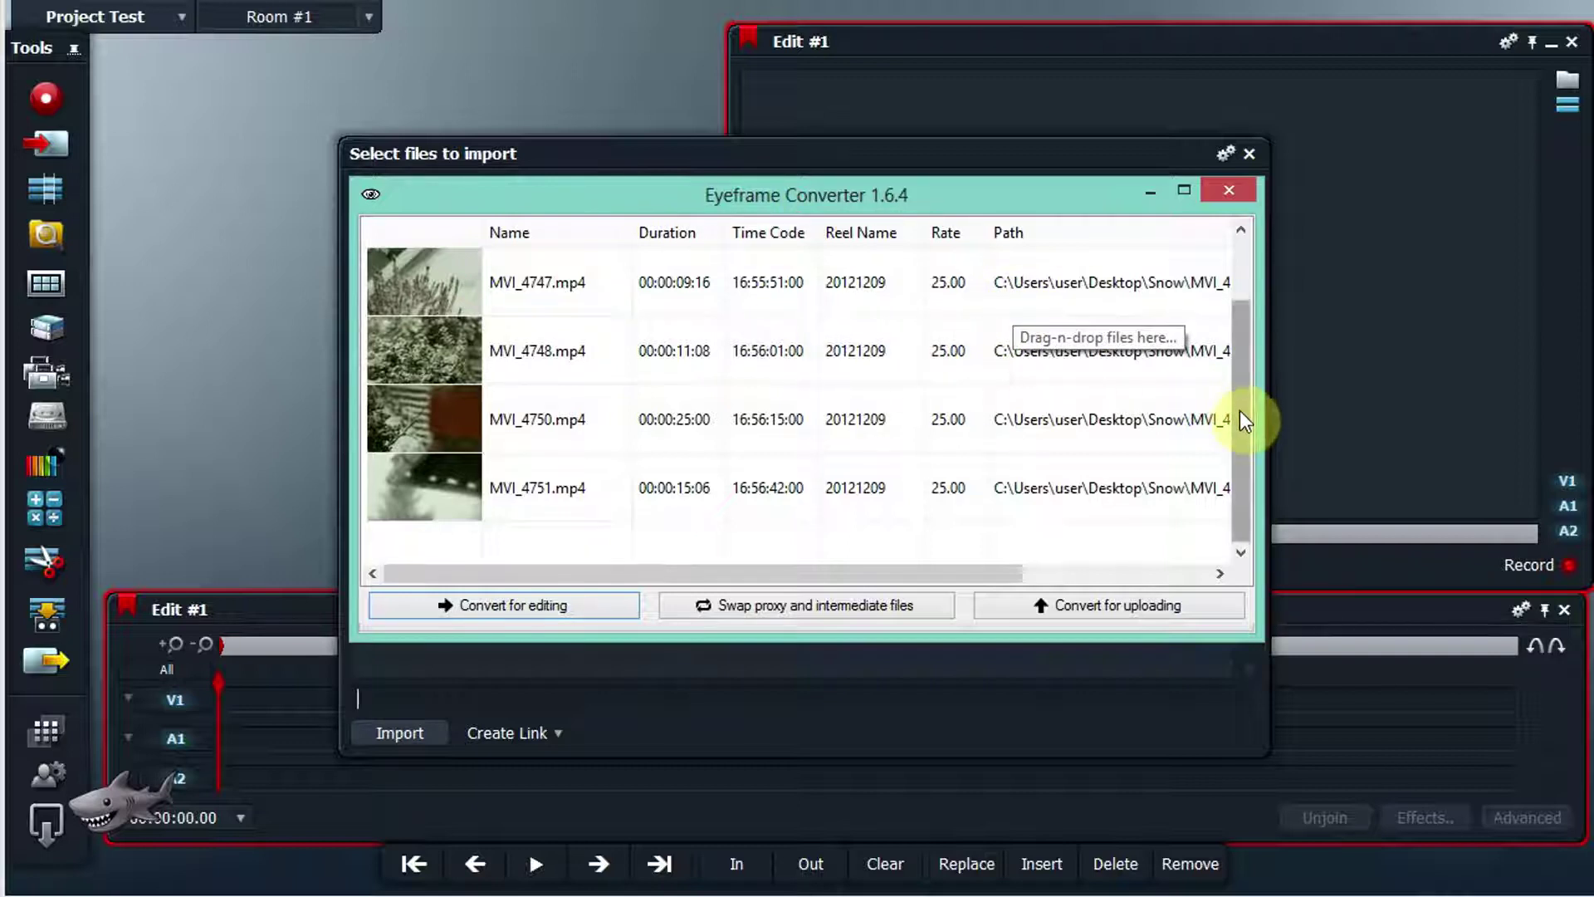
drag(1242, 406, 1245, 476)
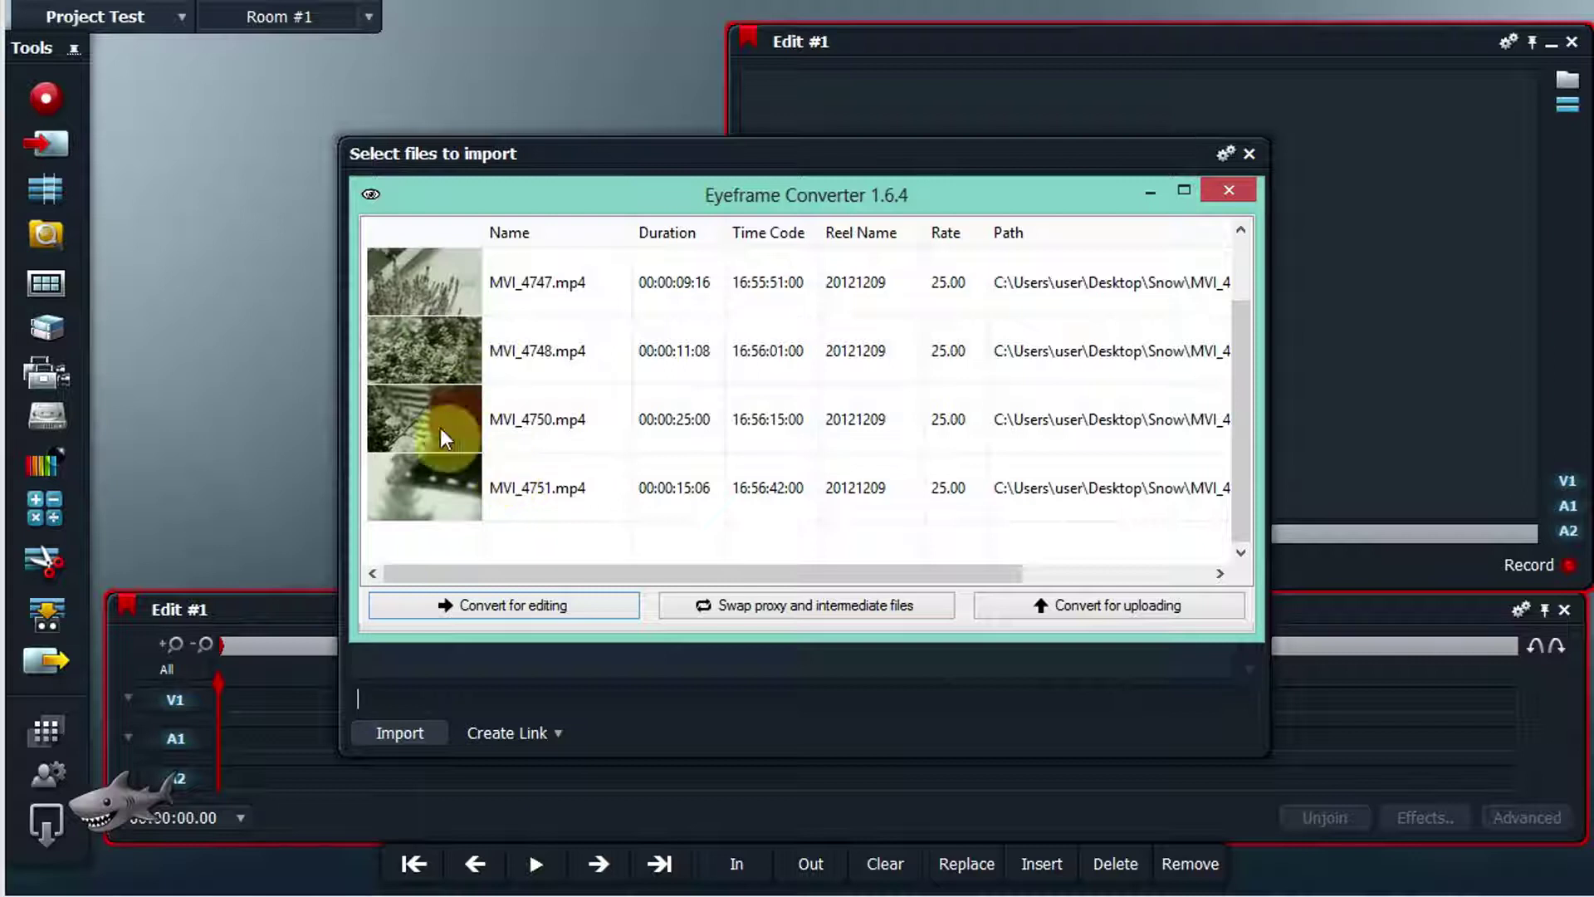
Step: Accept export formats Matrox I-Frame HD Proxy Quarter Size for editing and H264 MP4 Profile High for upload
click(435, 348)
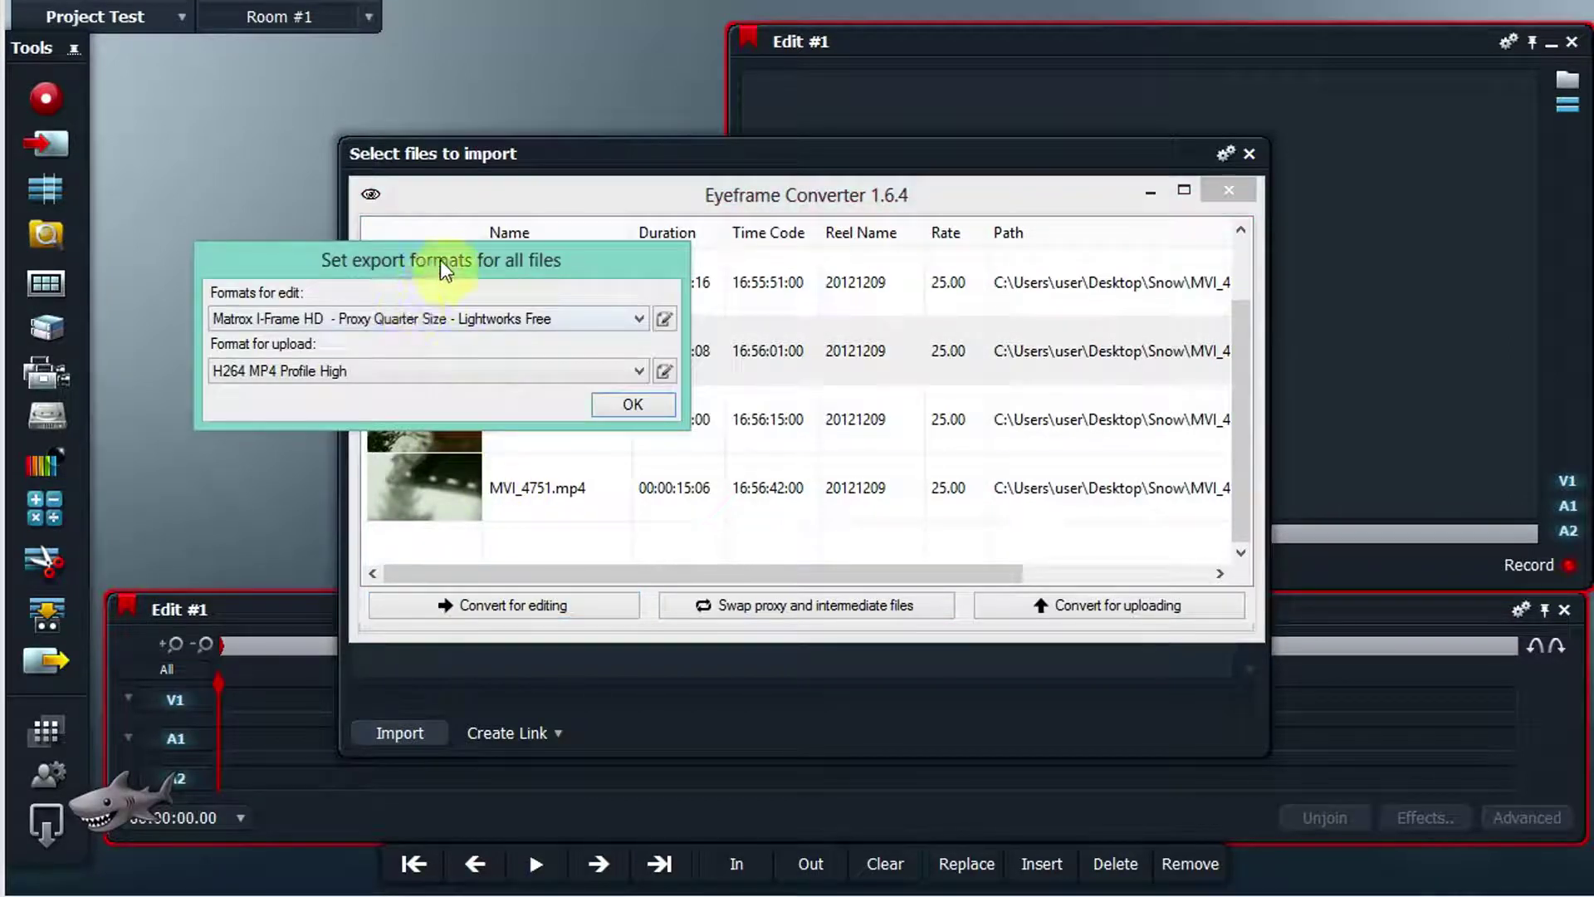
drag(441, 261, 637, 275)
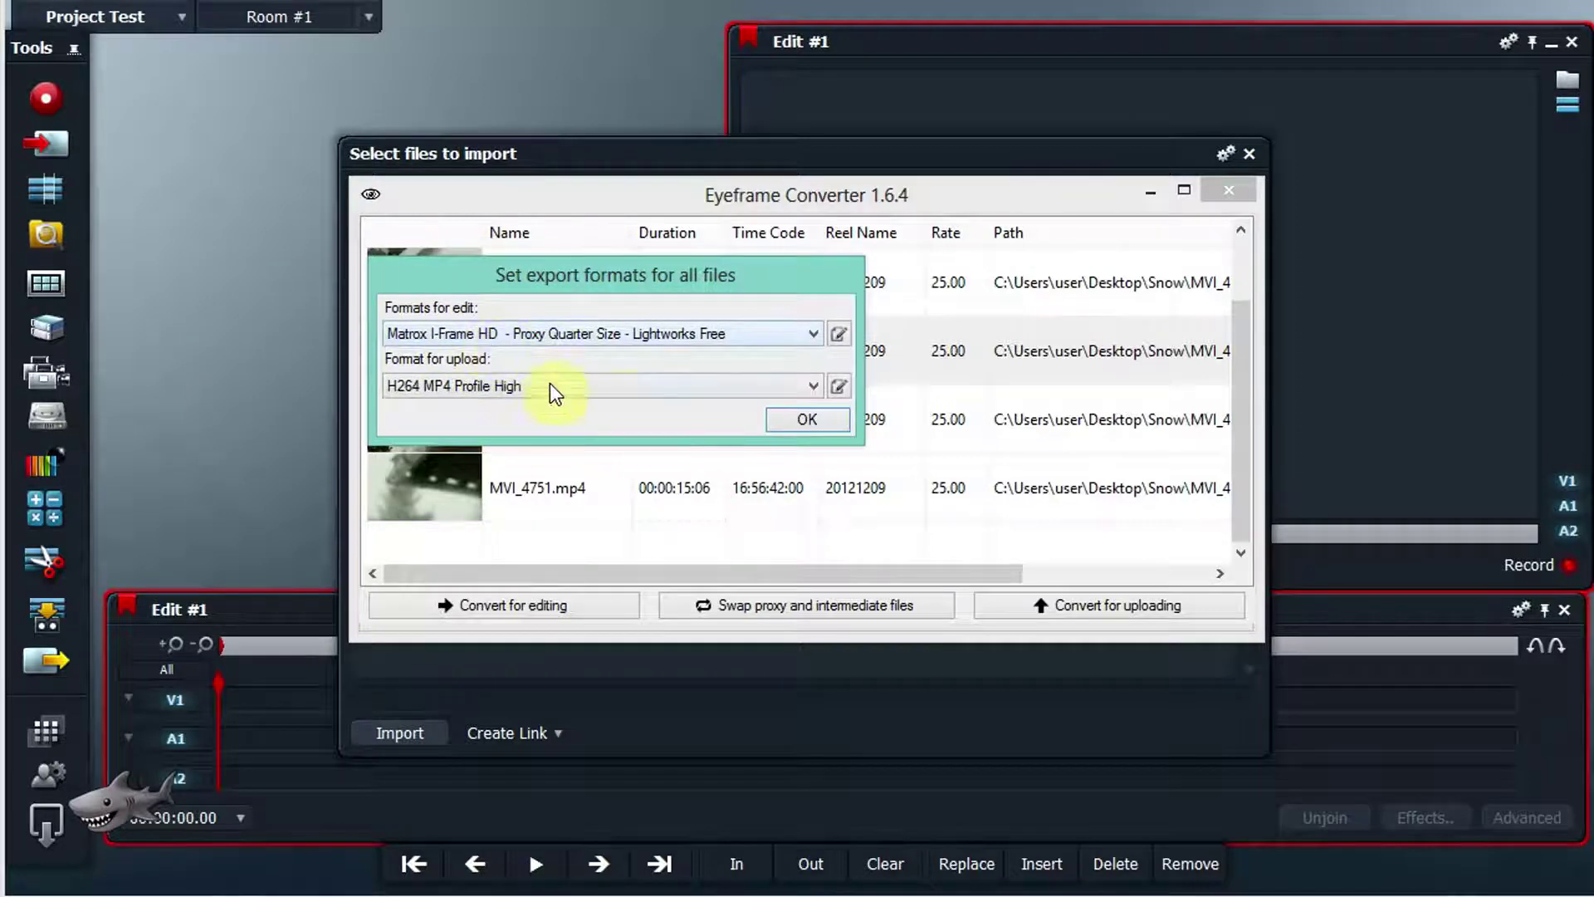
click(809, 420)
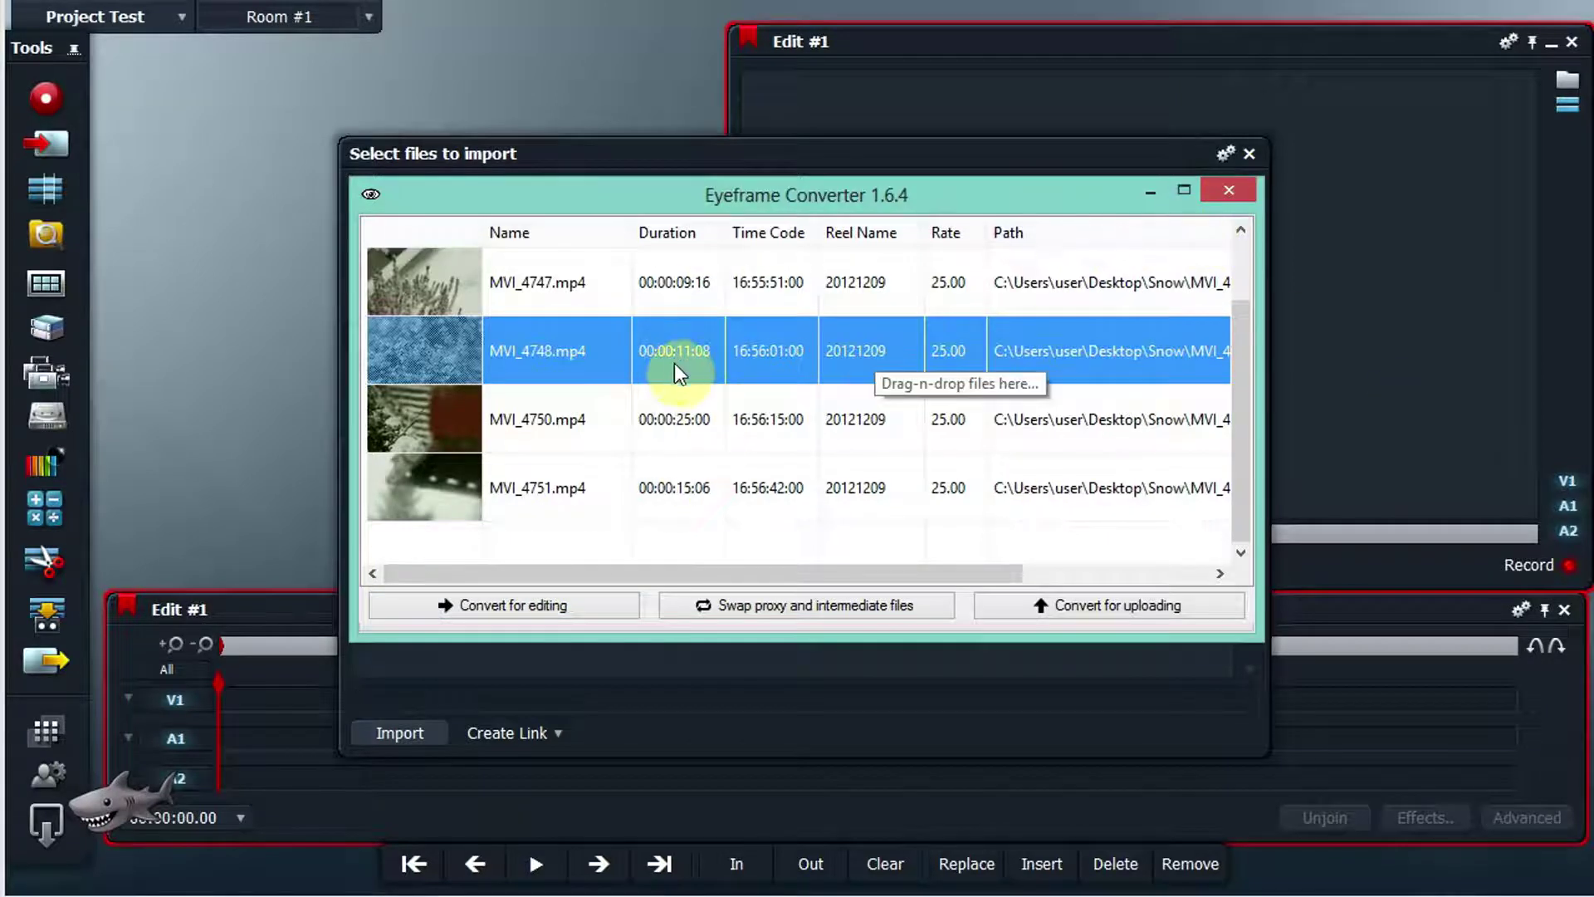
Step: Clear the converter list and load MVI_4747.MOV through MVI_4752.MOV from the Selected folder
key(ctrl+a)
key(Delete)
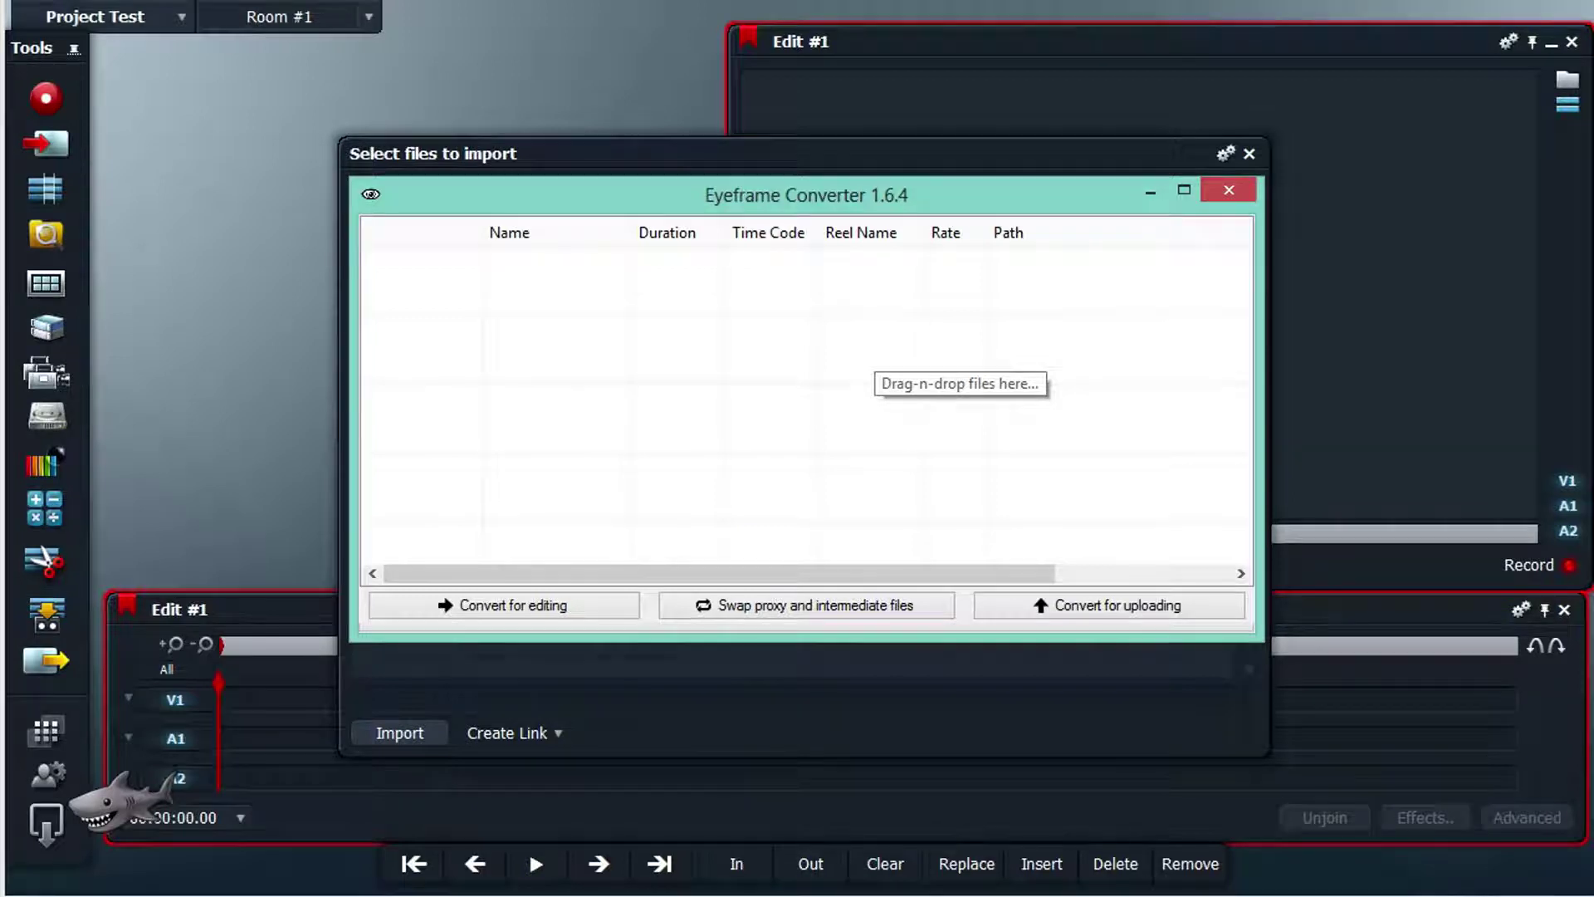
key(alt+Tab)
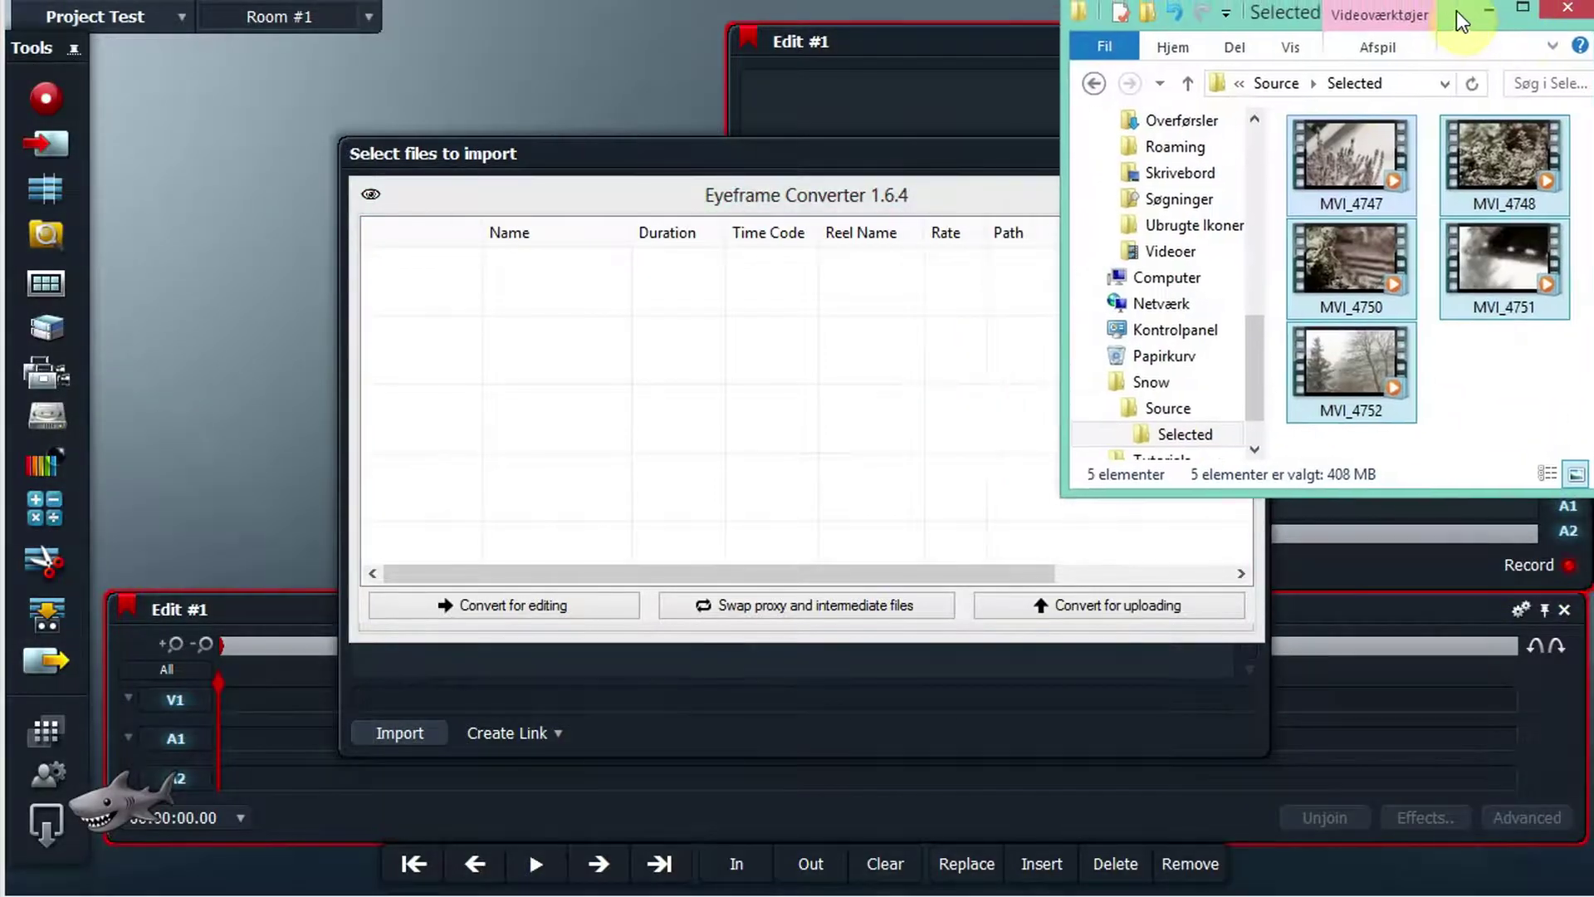
drag(1537, 419, 751, 297)
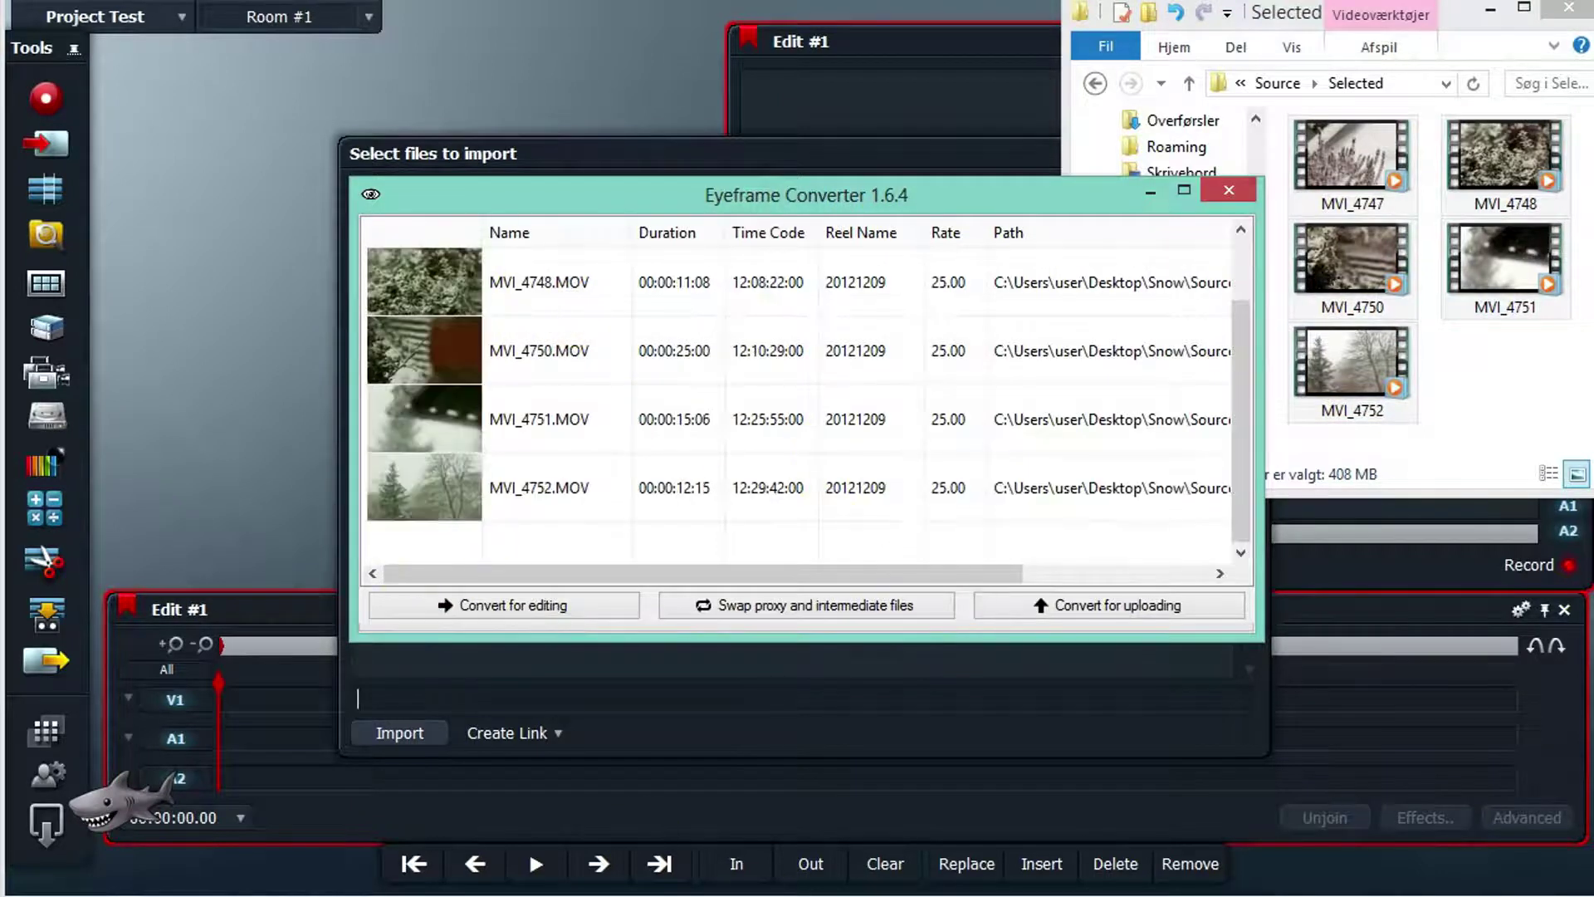
drag(1244, 496, 1229, 373)
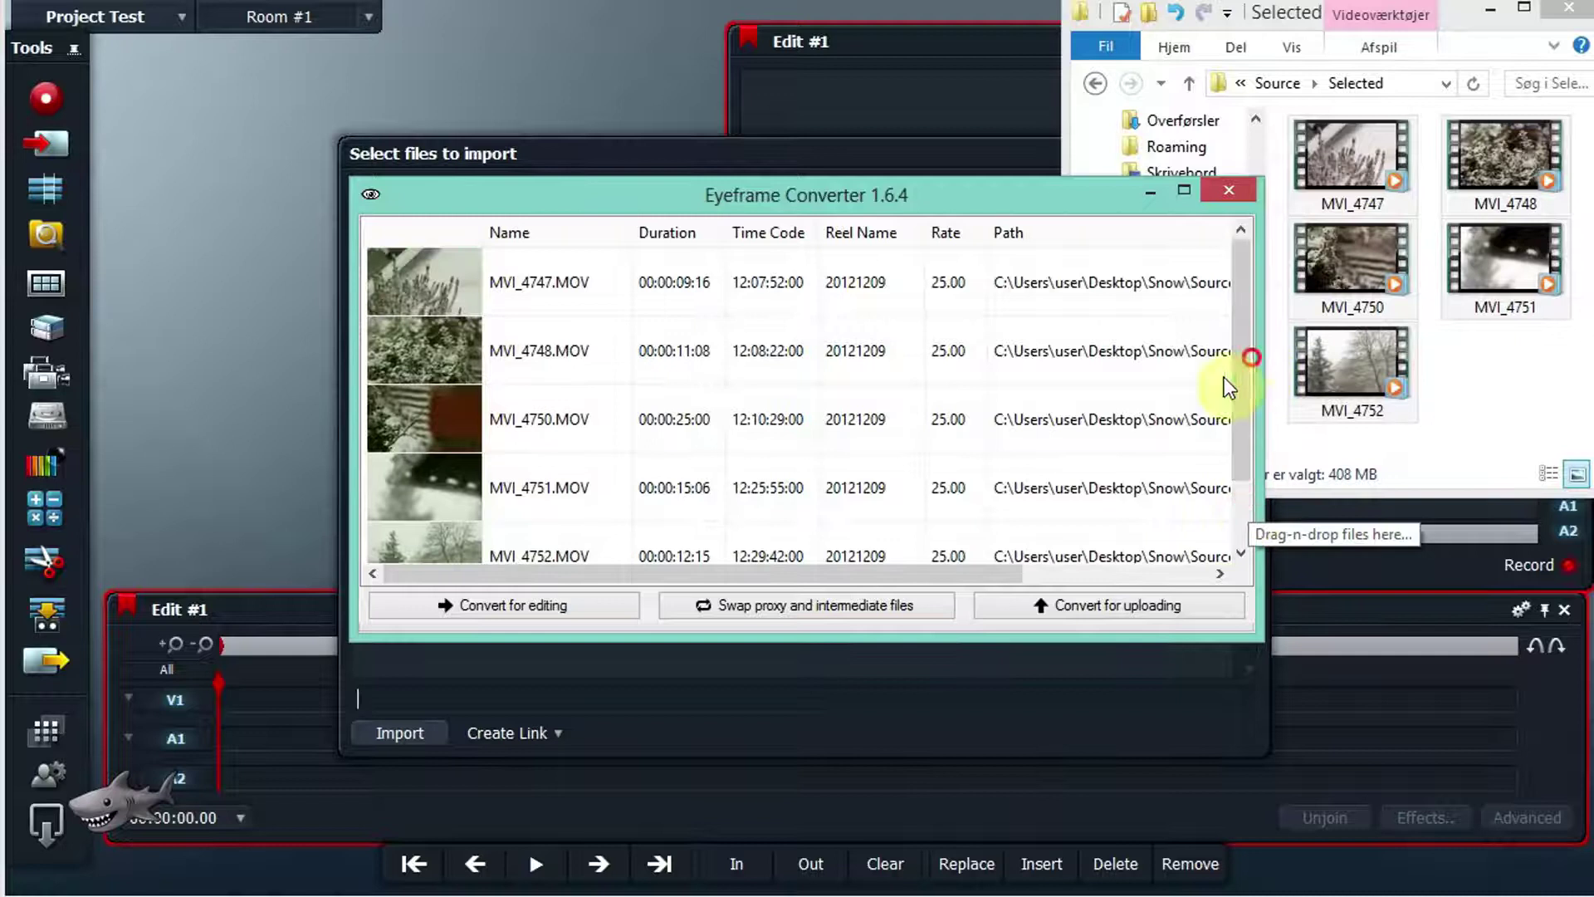
Step: Start the editing conversion, decline proxy folders, and set a new Snow\Edit folder as output
click(568, 605)
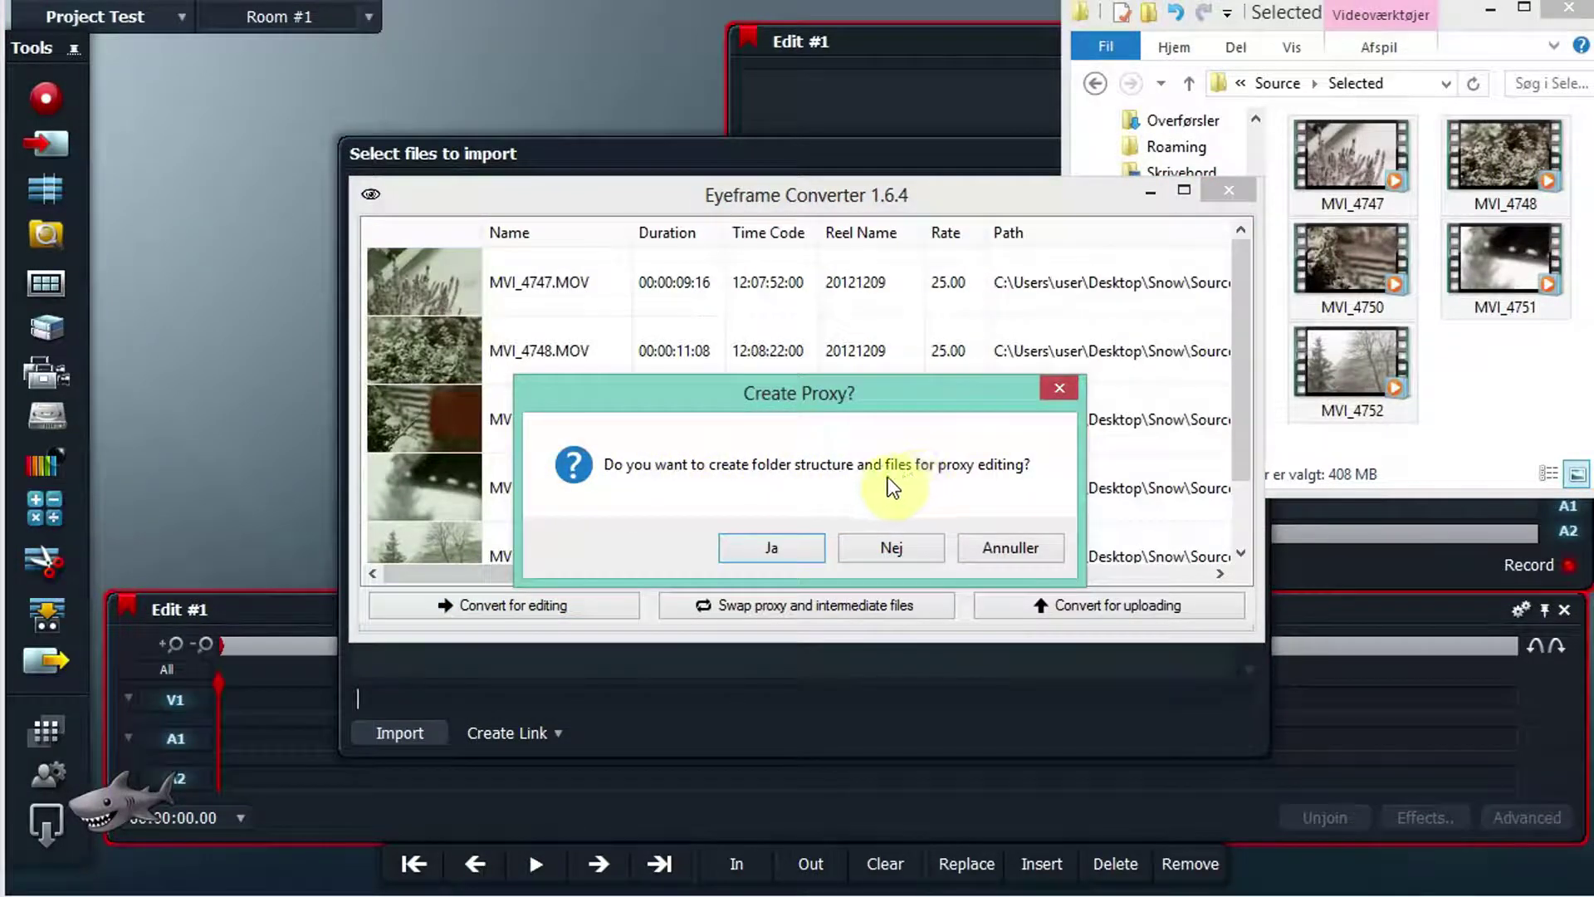
click(904, 549)
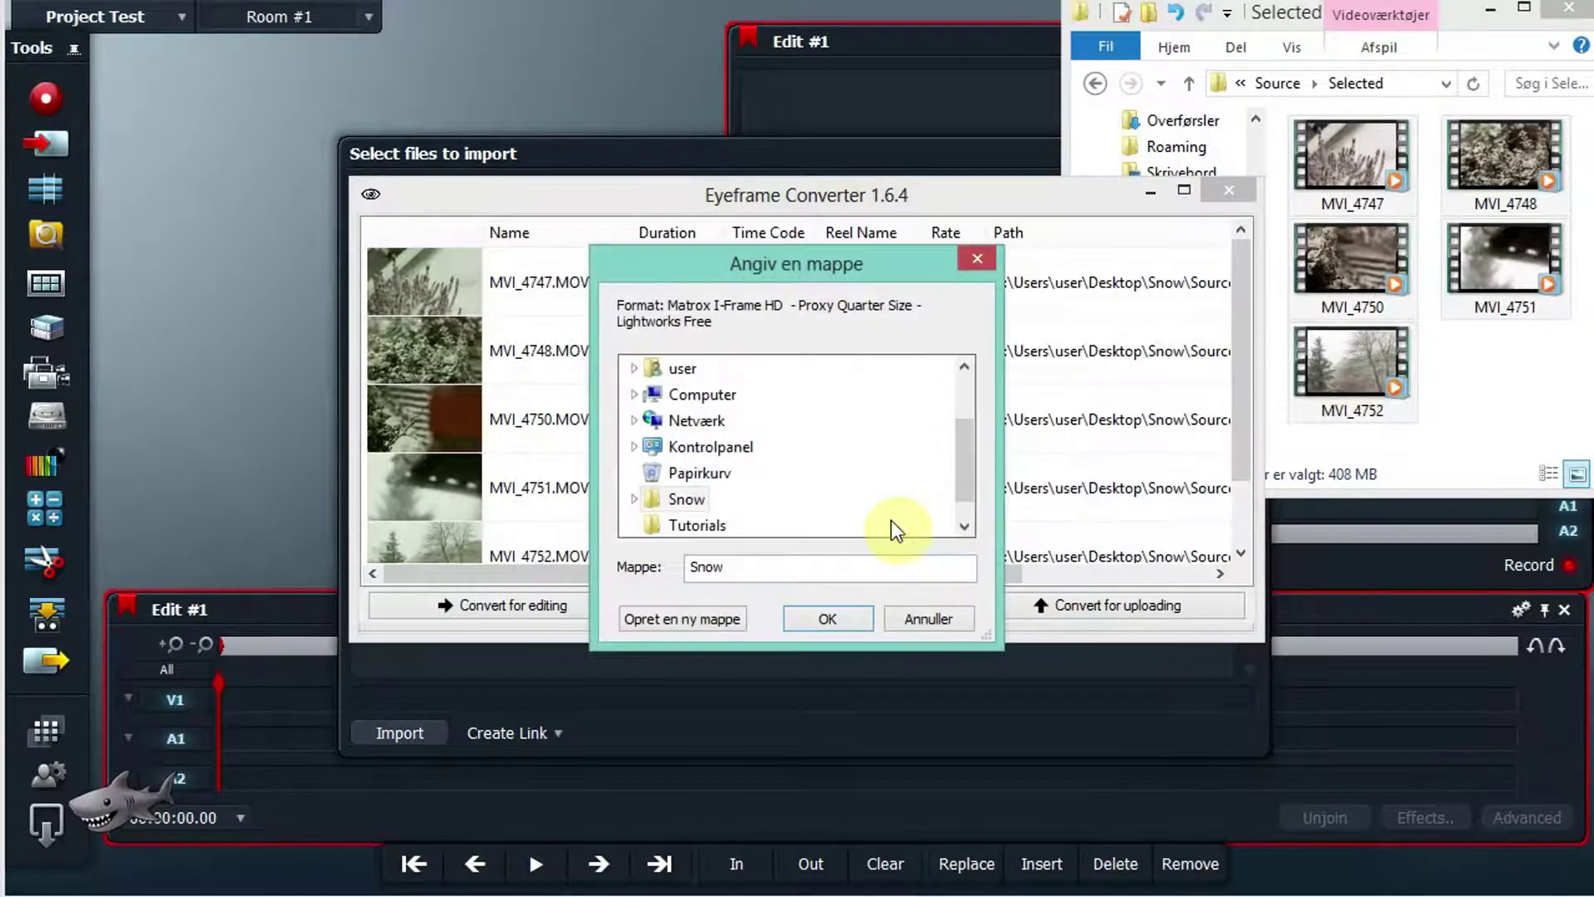
scroll(958, 481, down, 1)
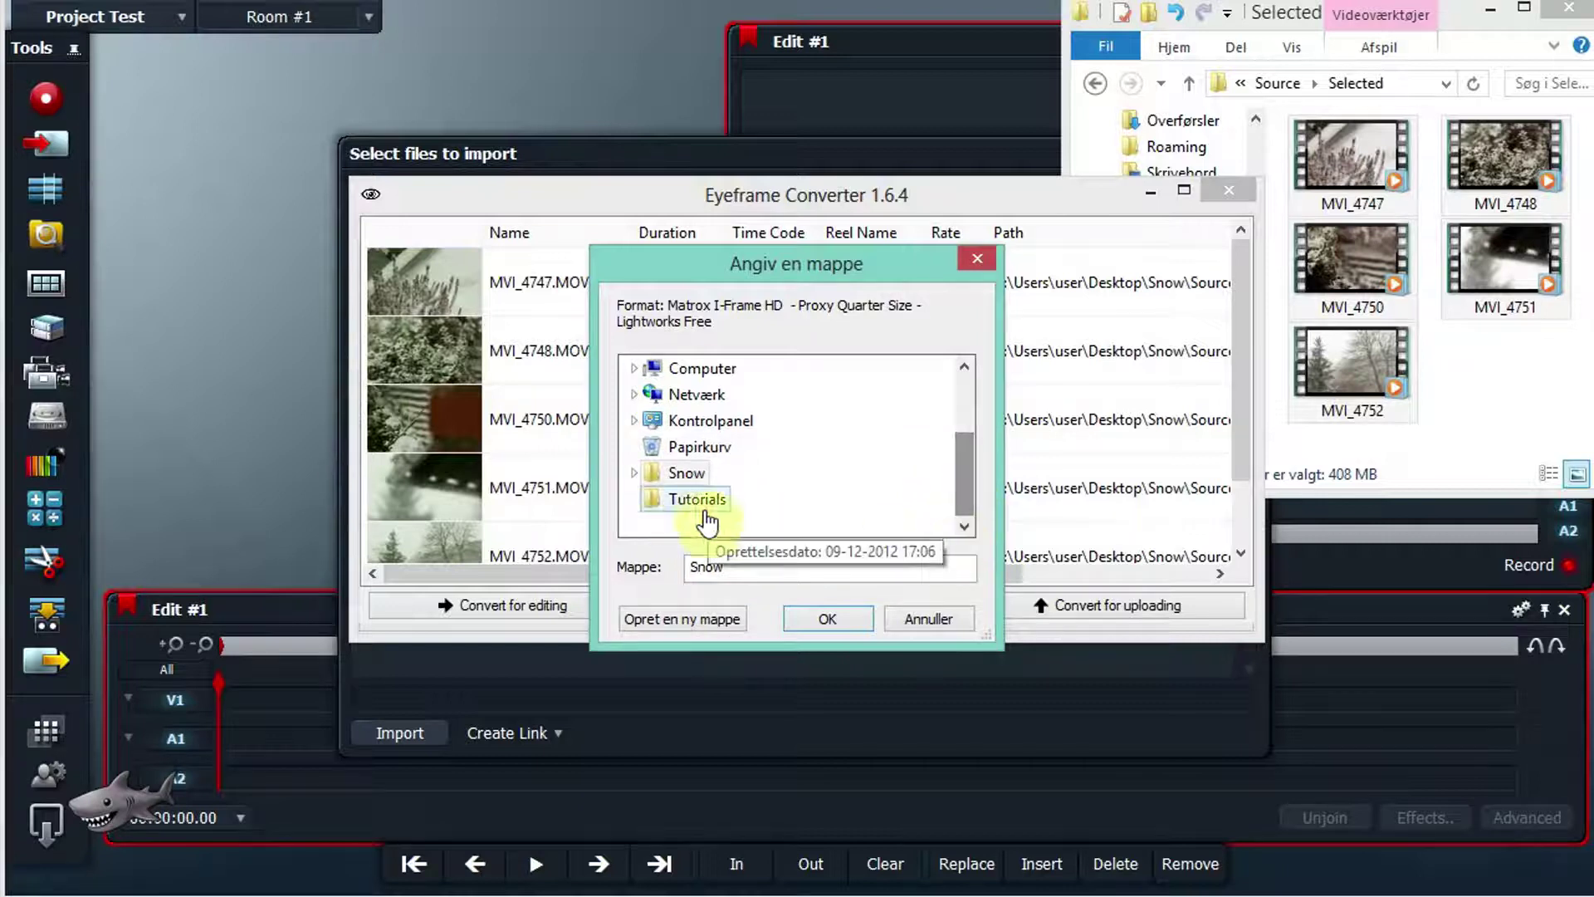
click(636, 473)
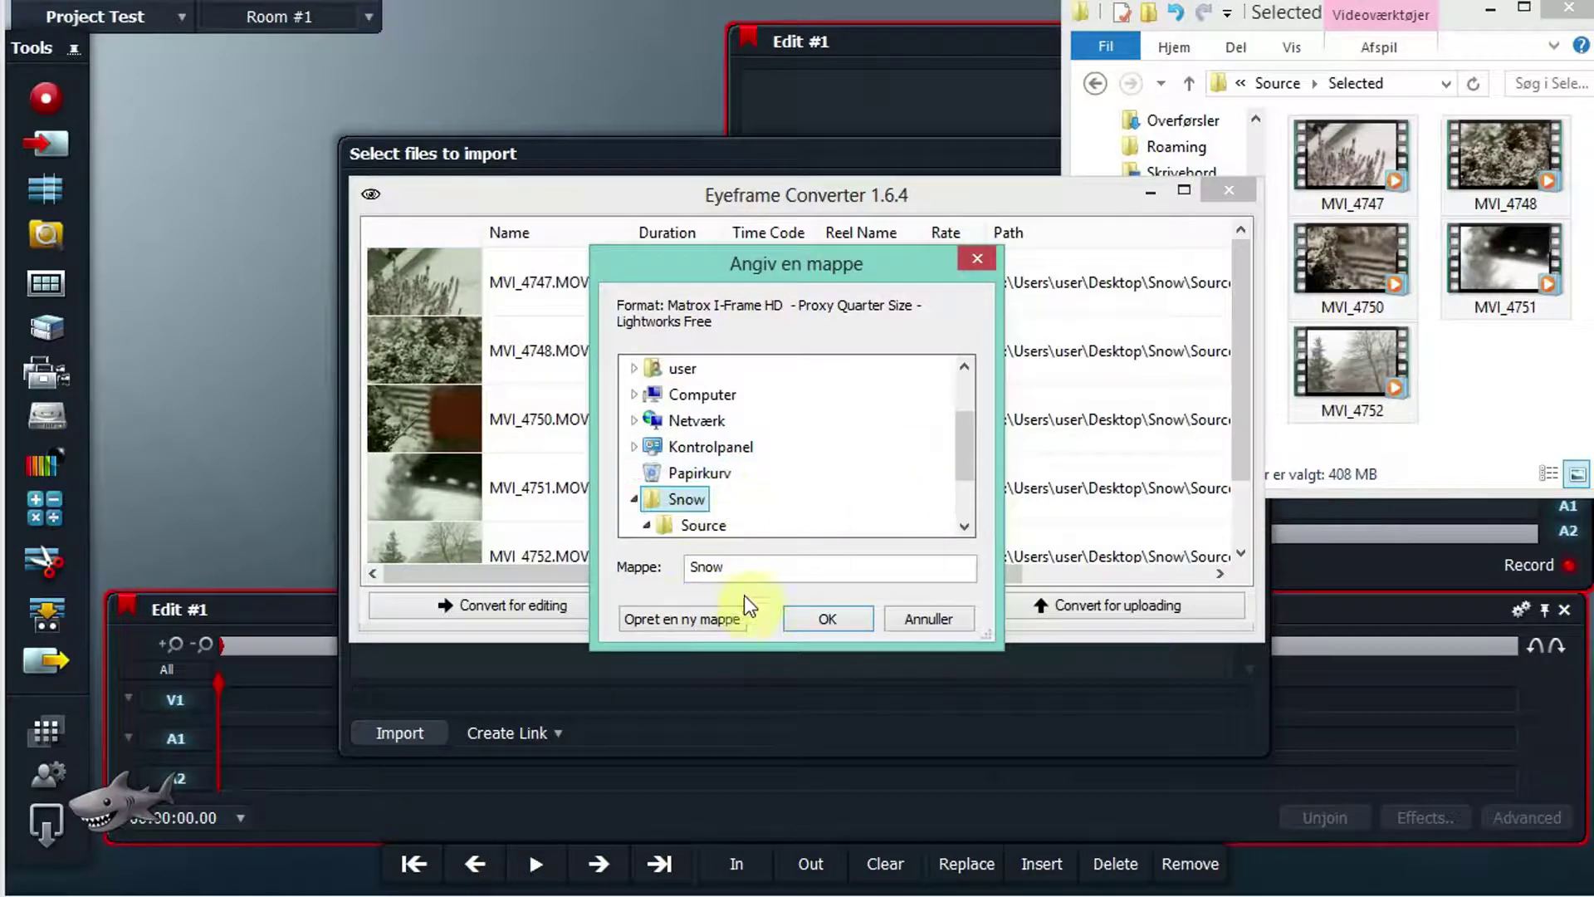
click(694, 620)
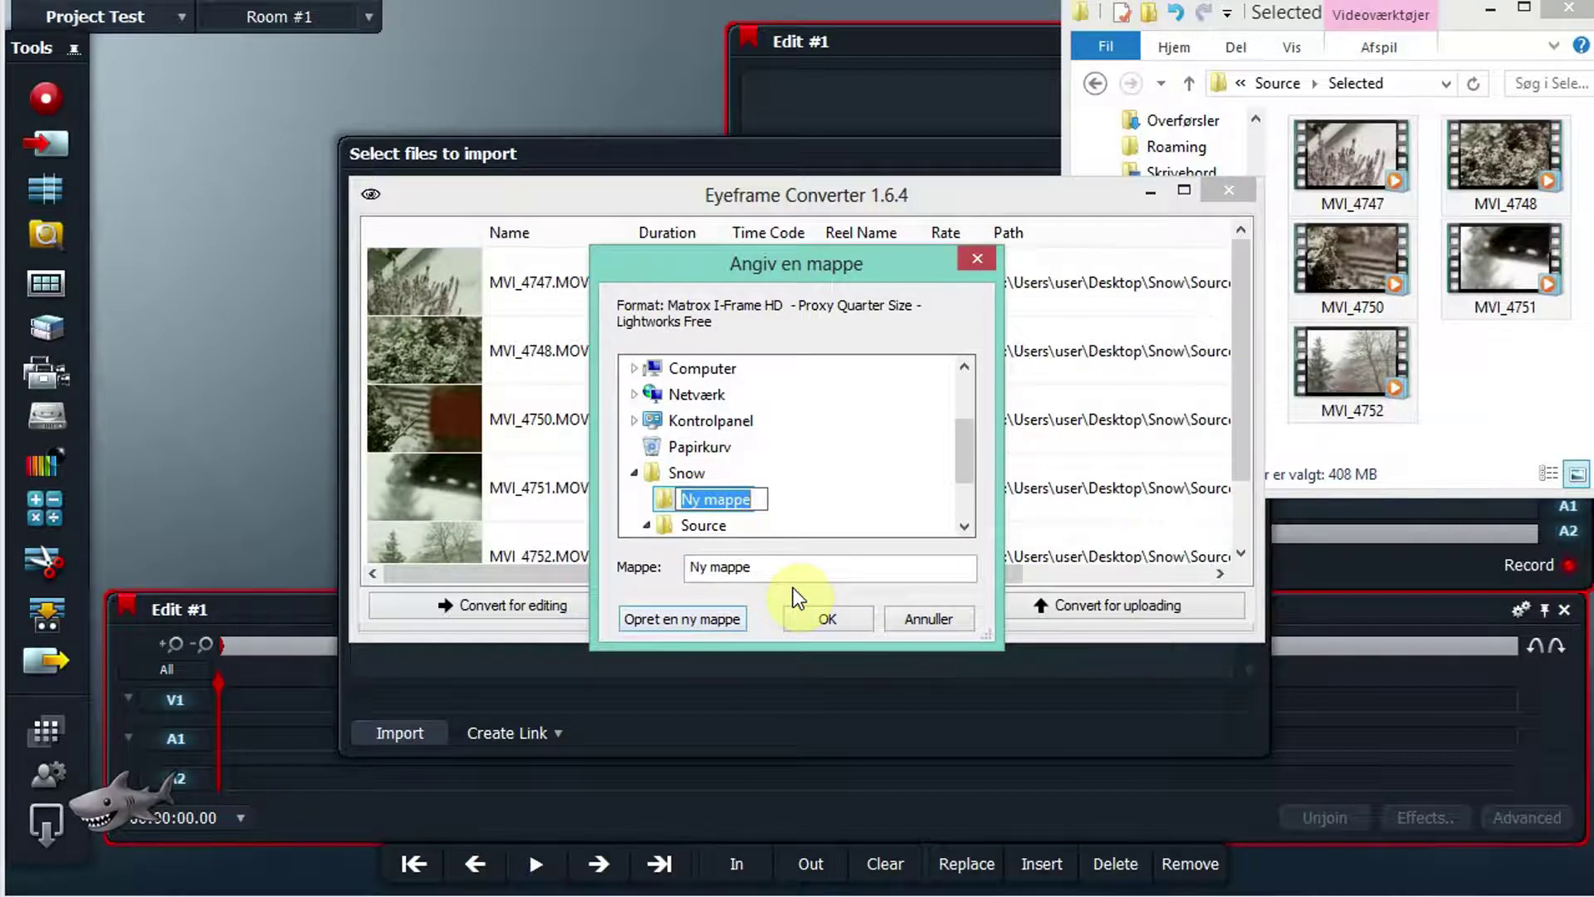
text(Edit)
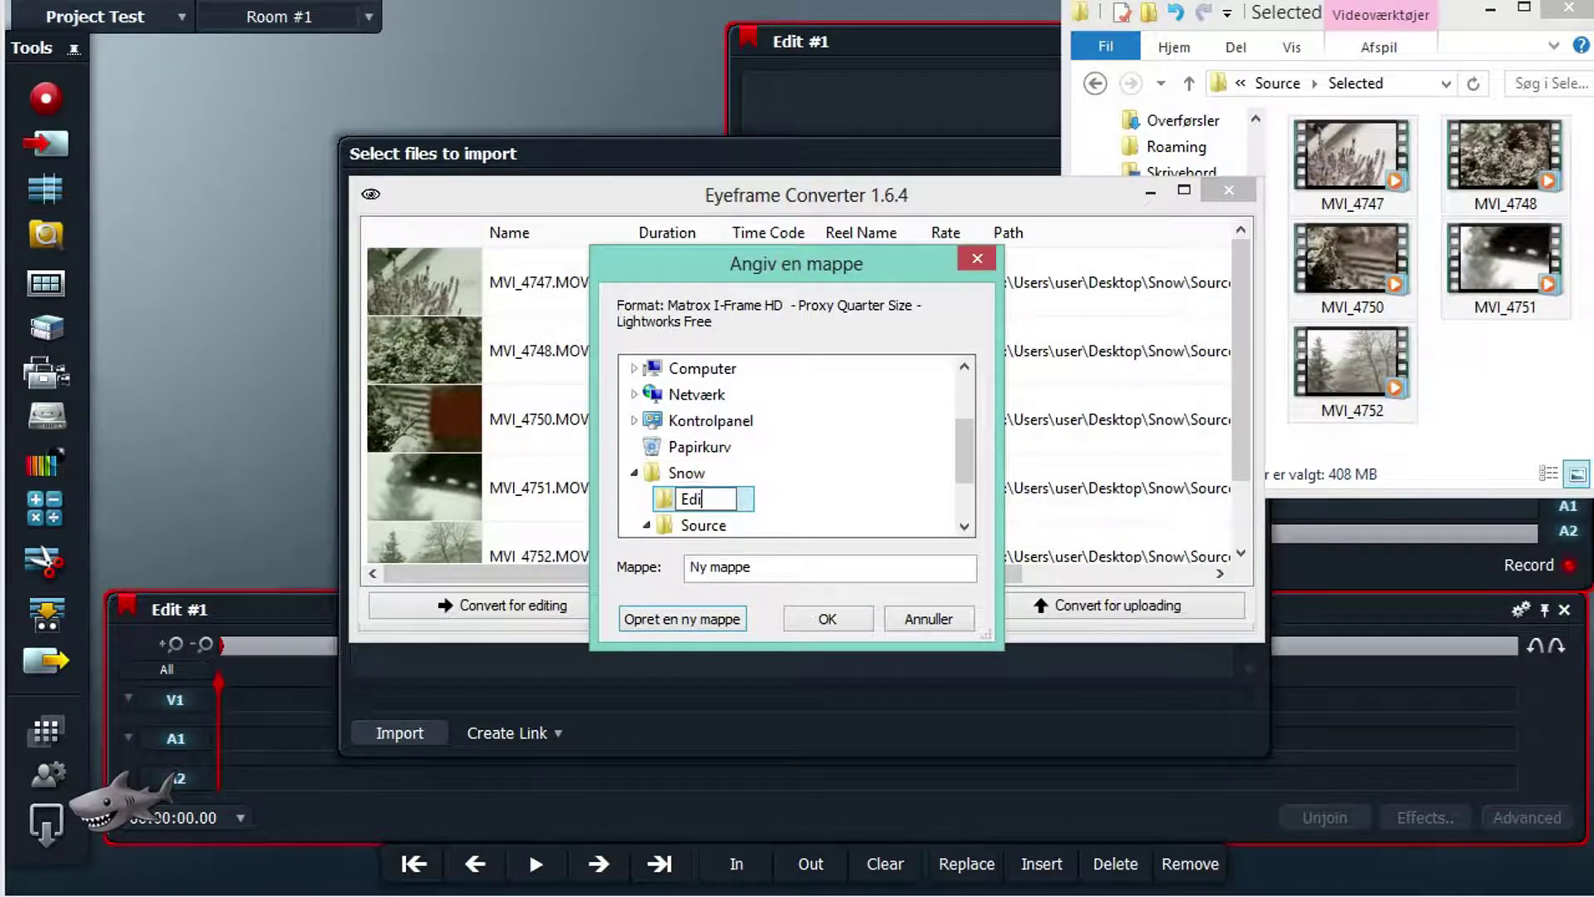
click(838, 620)
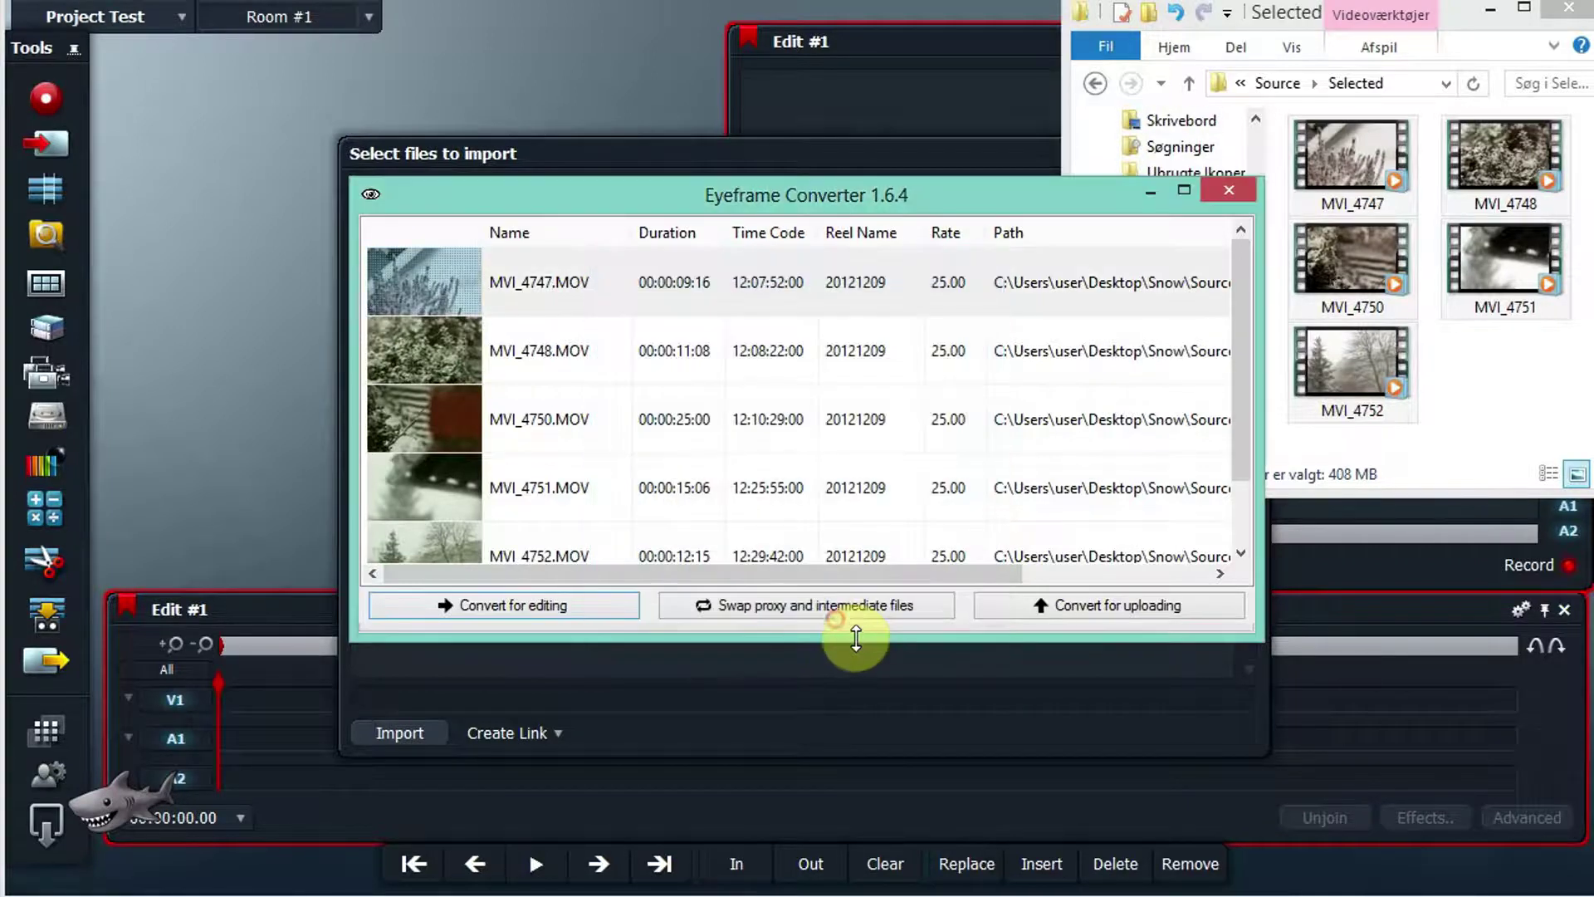
Step: Convert the five clips for editing, then open and enlarge the Snow\Edit folder window
click(613, 611)
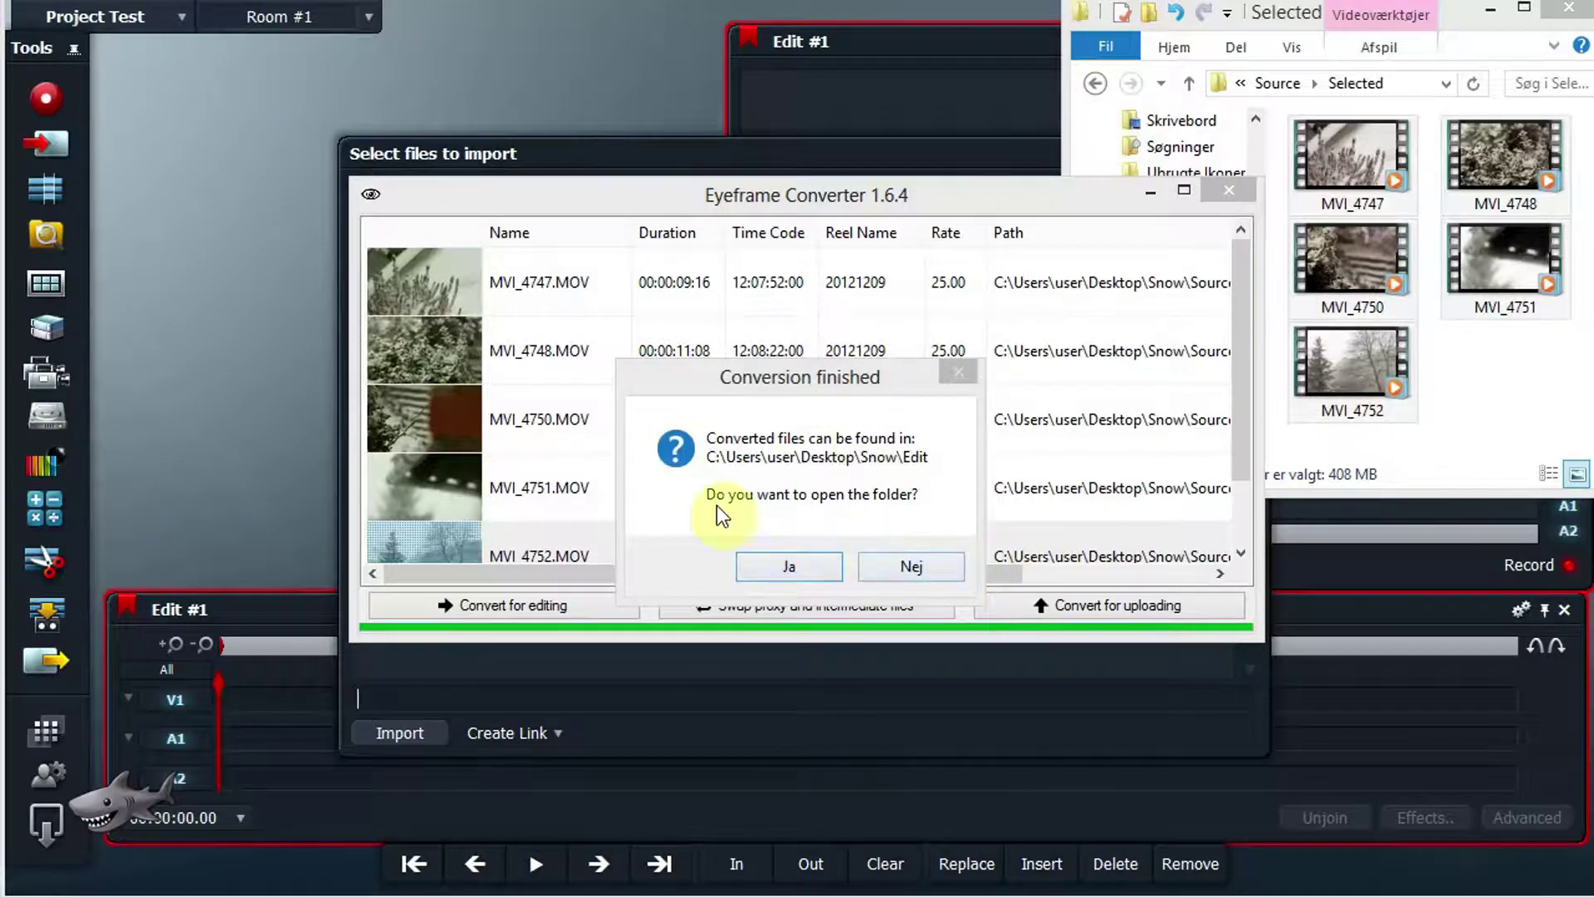
click(797, 569)
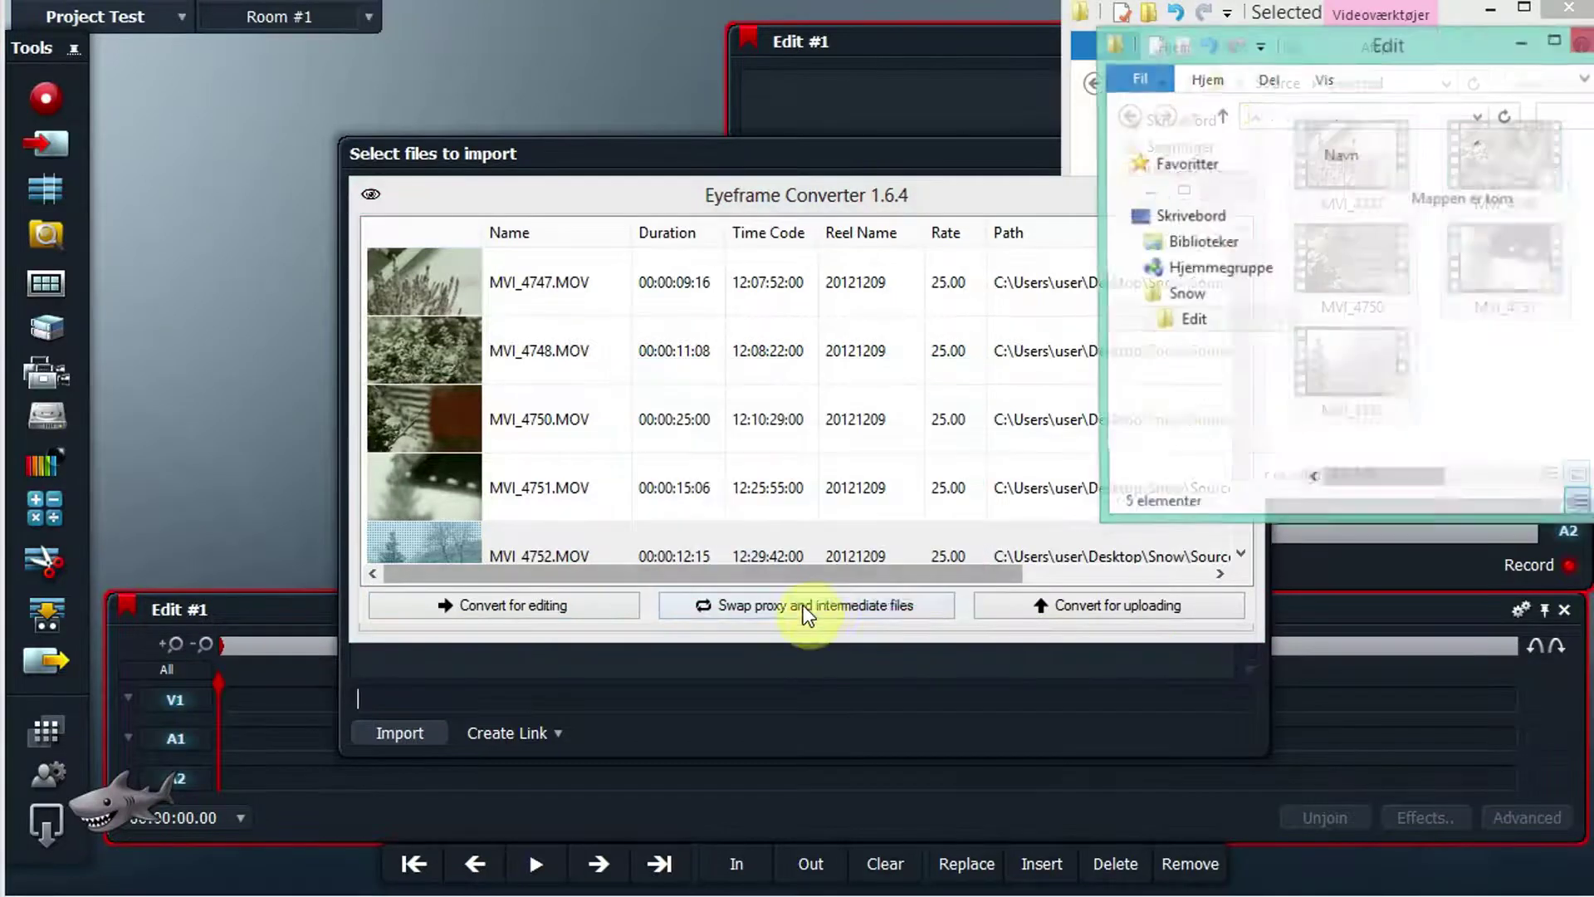
click(1378, 48)
drag(1377, 51, 872, 58)
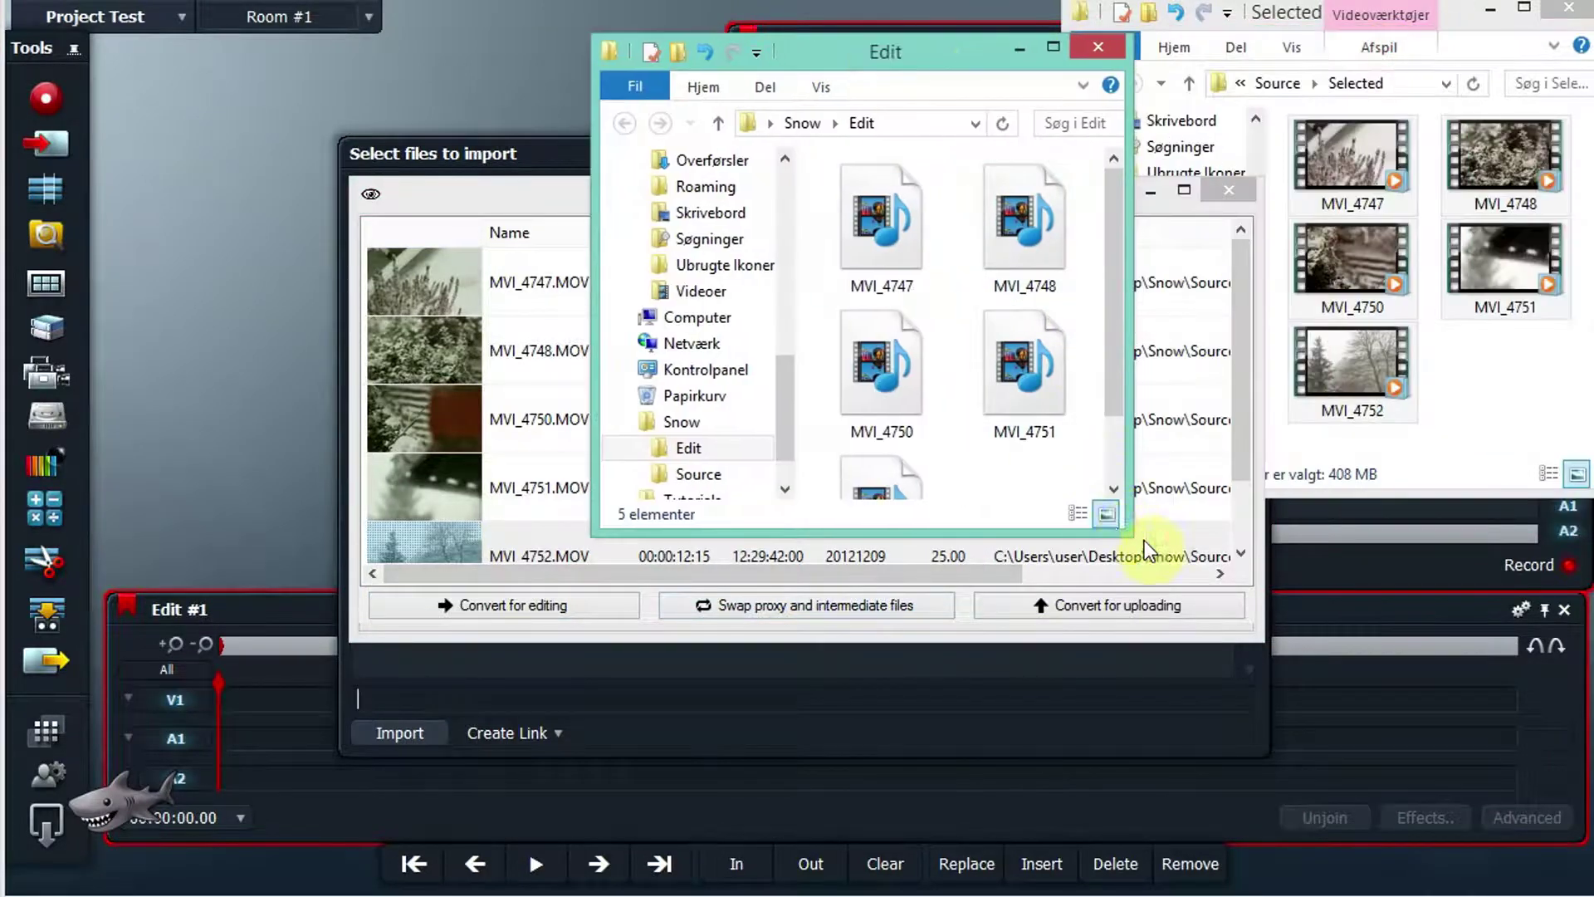
drag(1127, 536, 1245, 639)
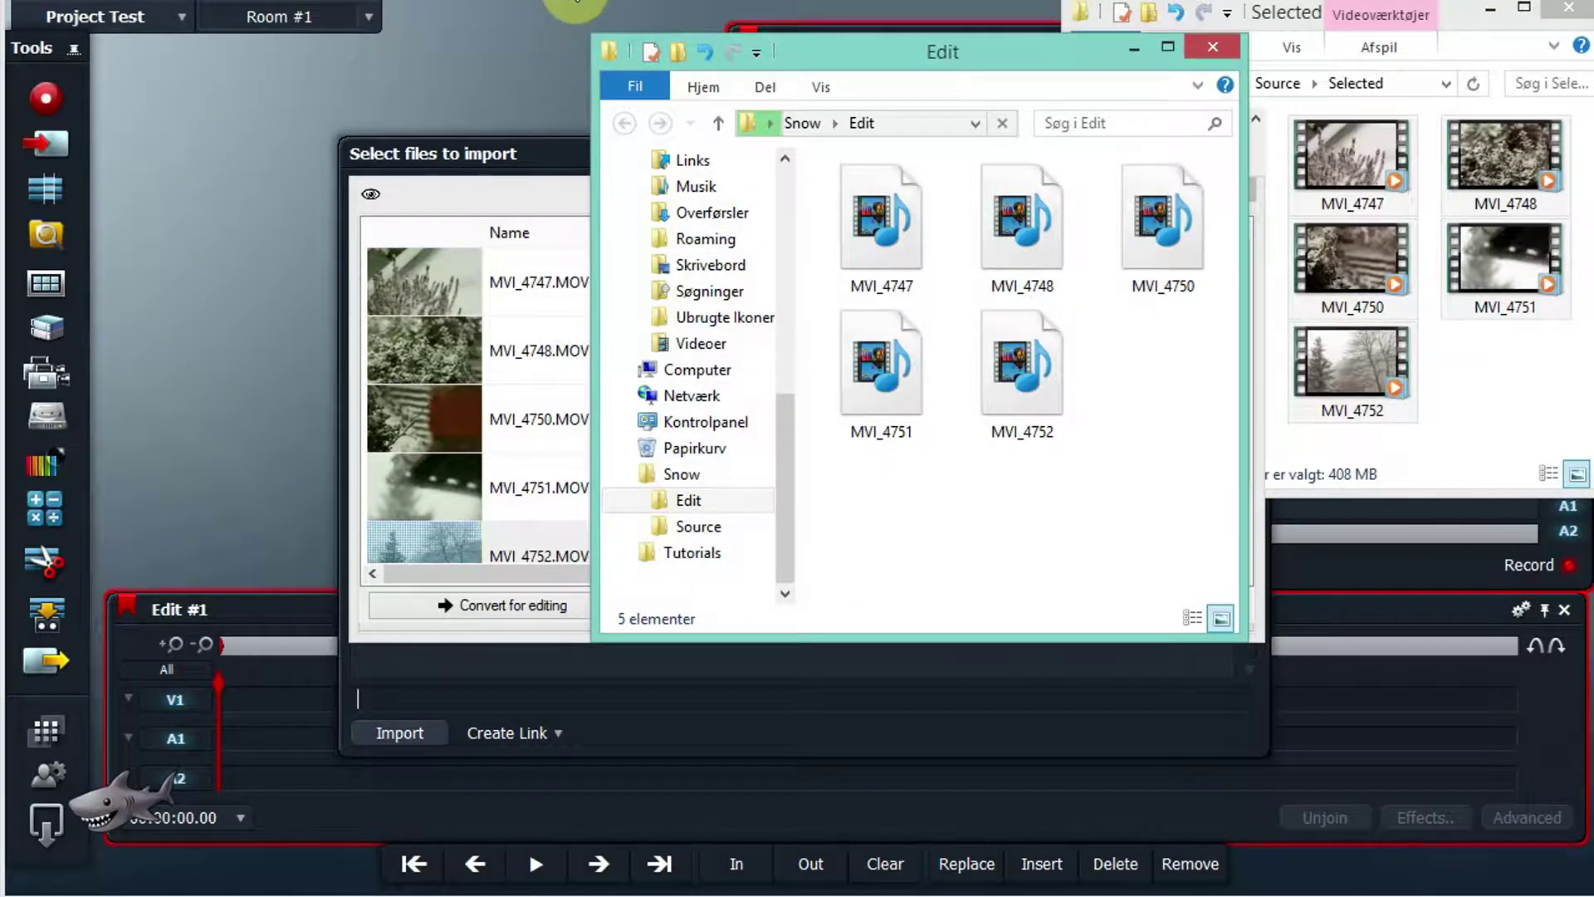
Step: Import MVI_4747.mp4 through MVI_4752.mp4 from the Snow\Edit folder into Lightworks
click(573, 6)
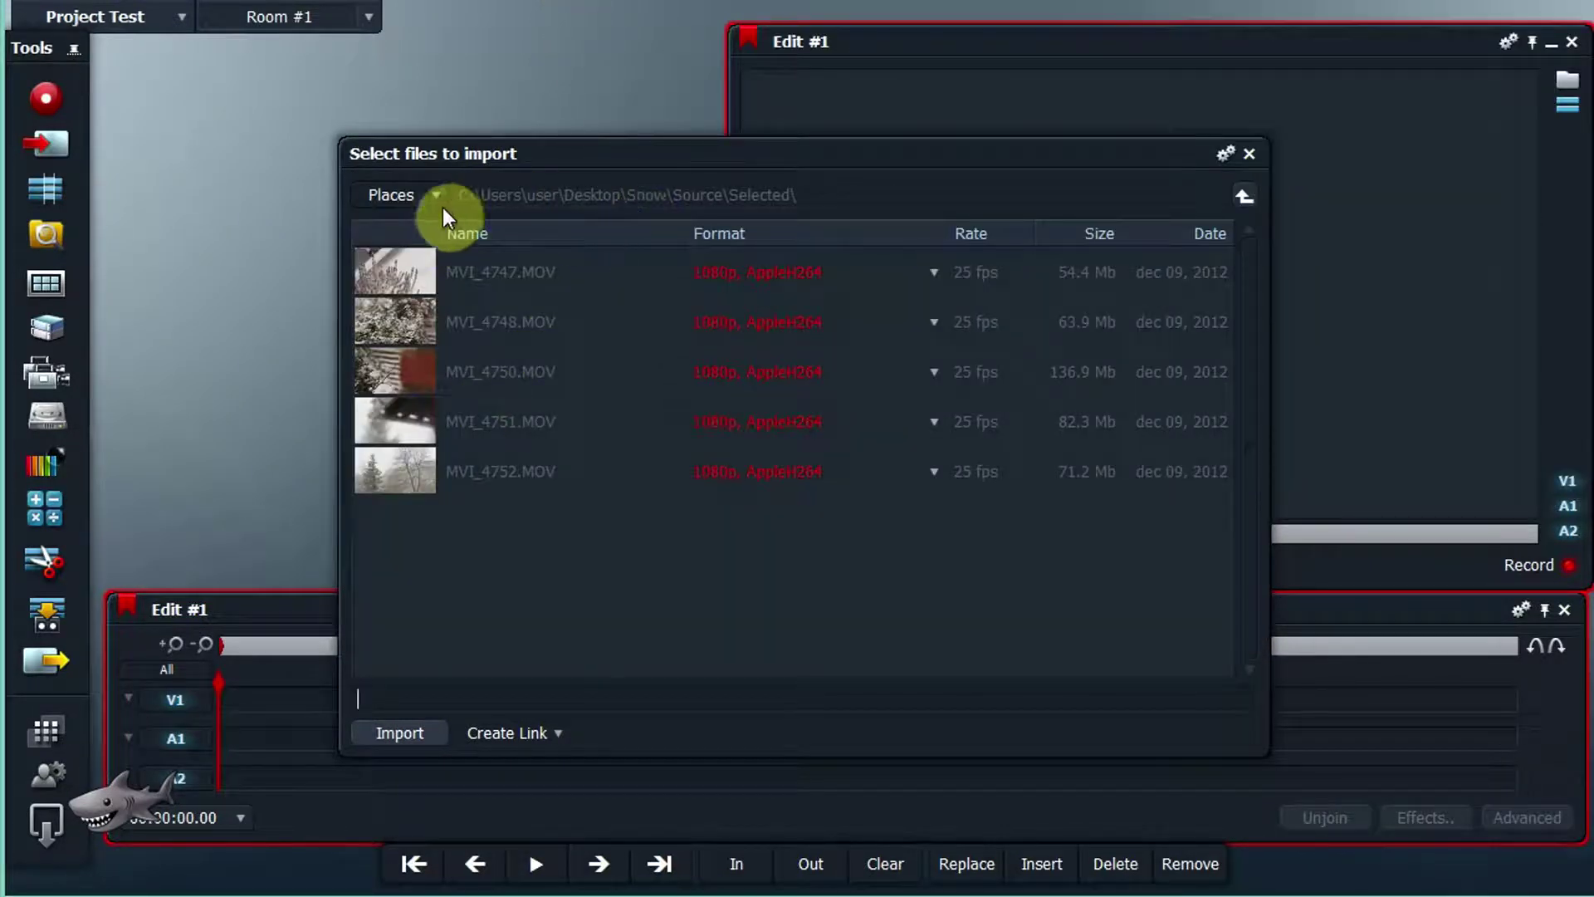
click(1244, 196)
click(1244, 196)
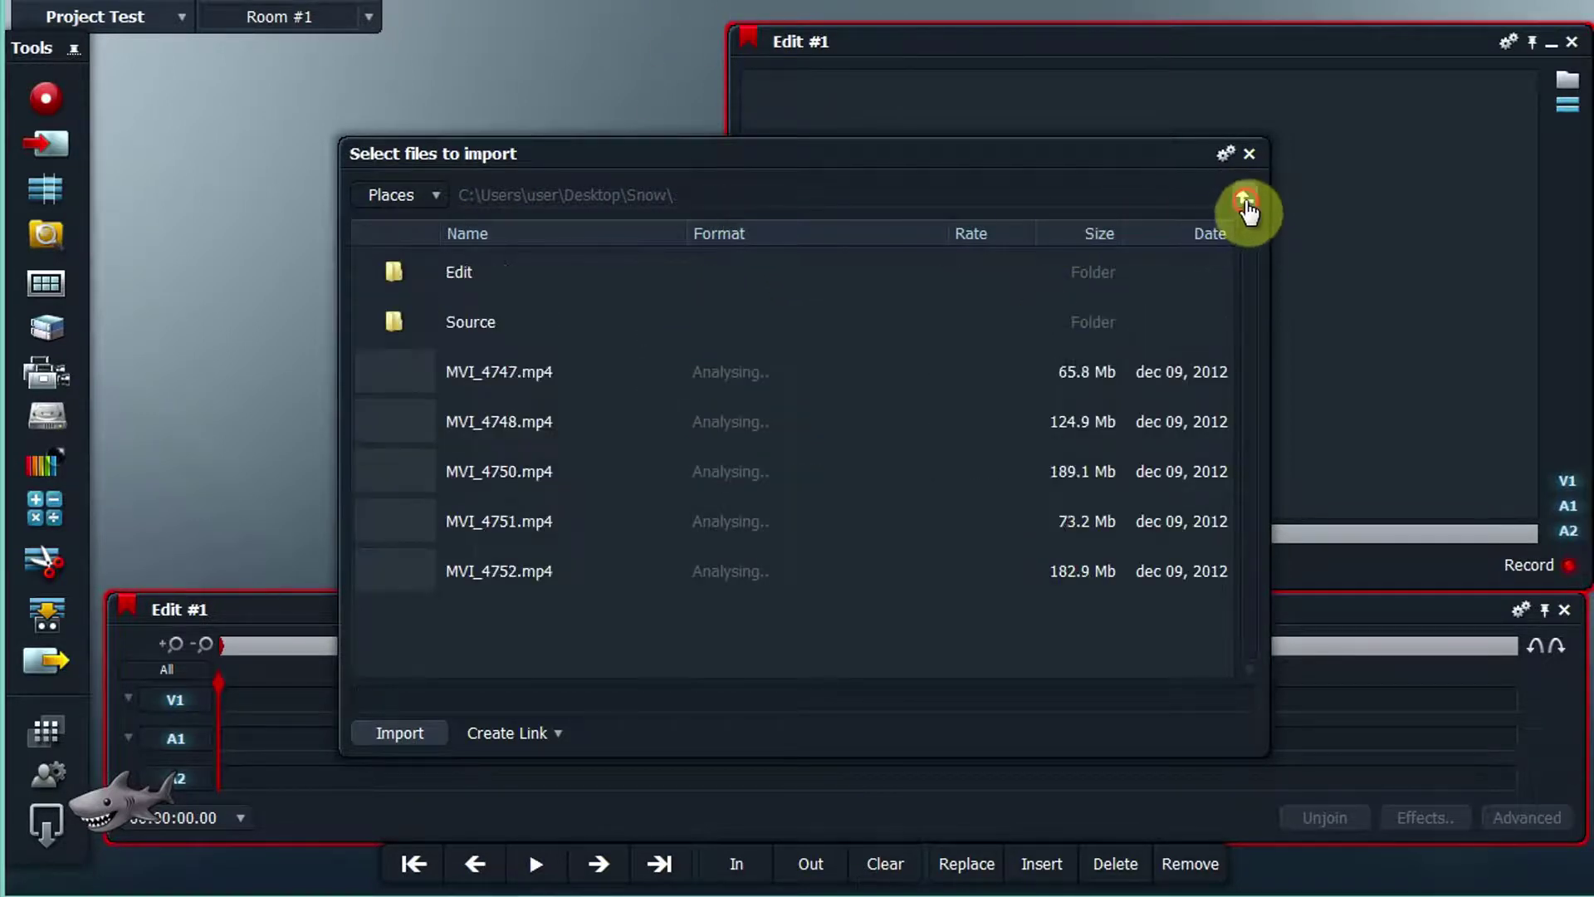
double_click(470, 273)
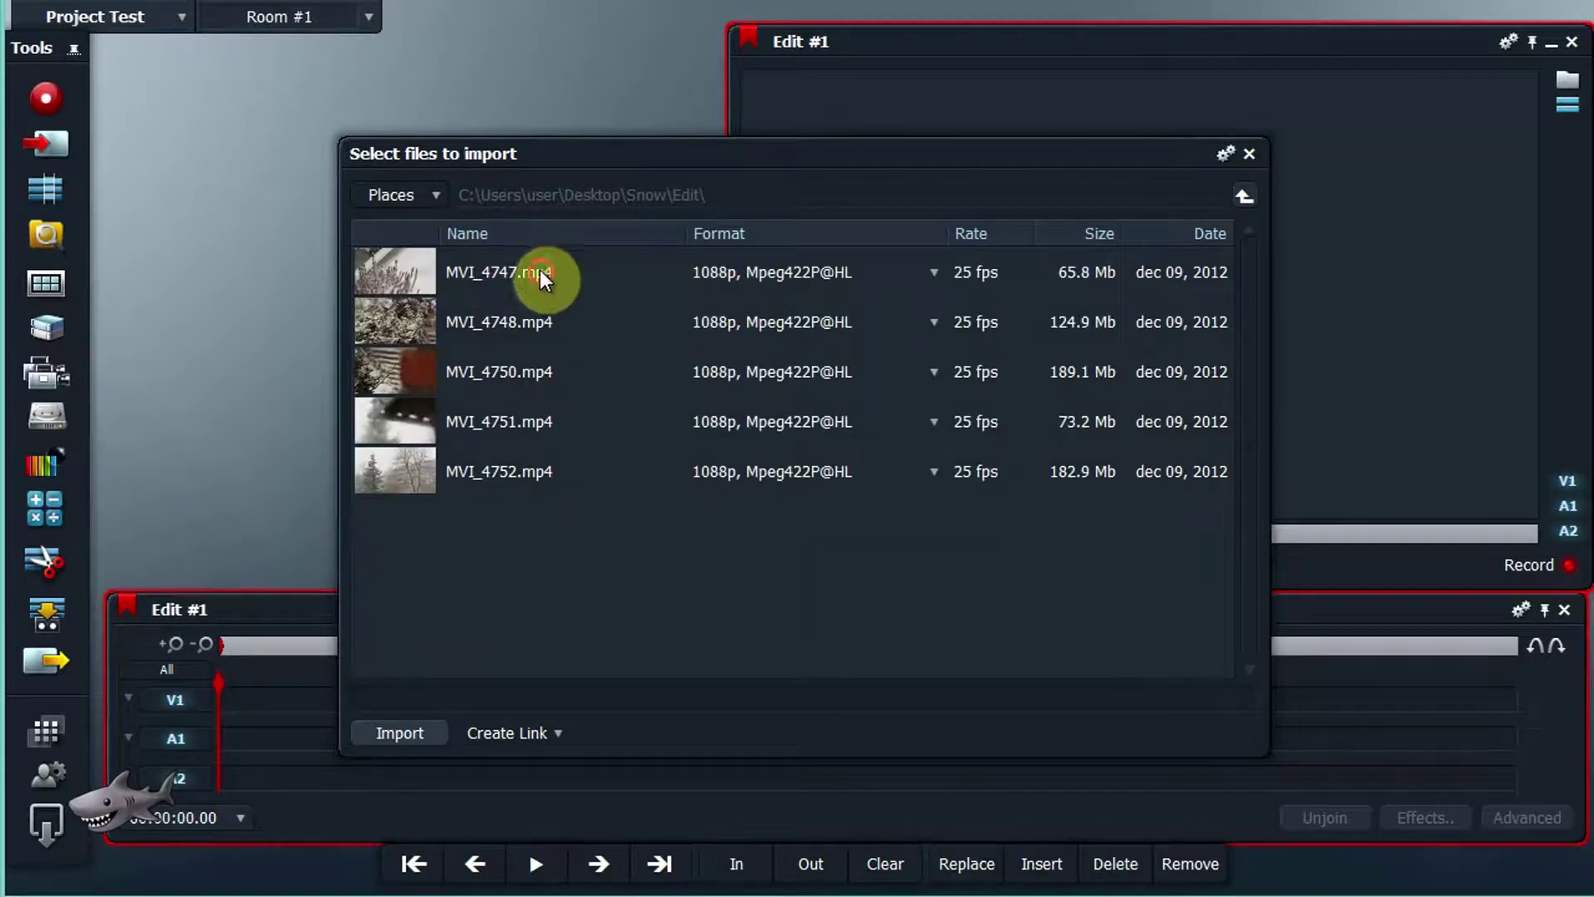
click(540, 272)
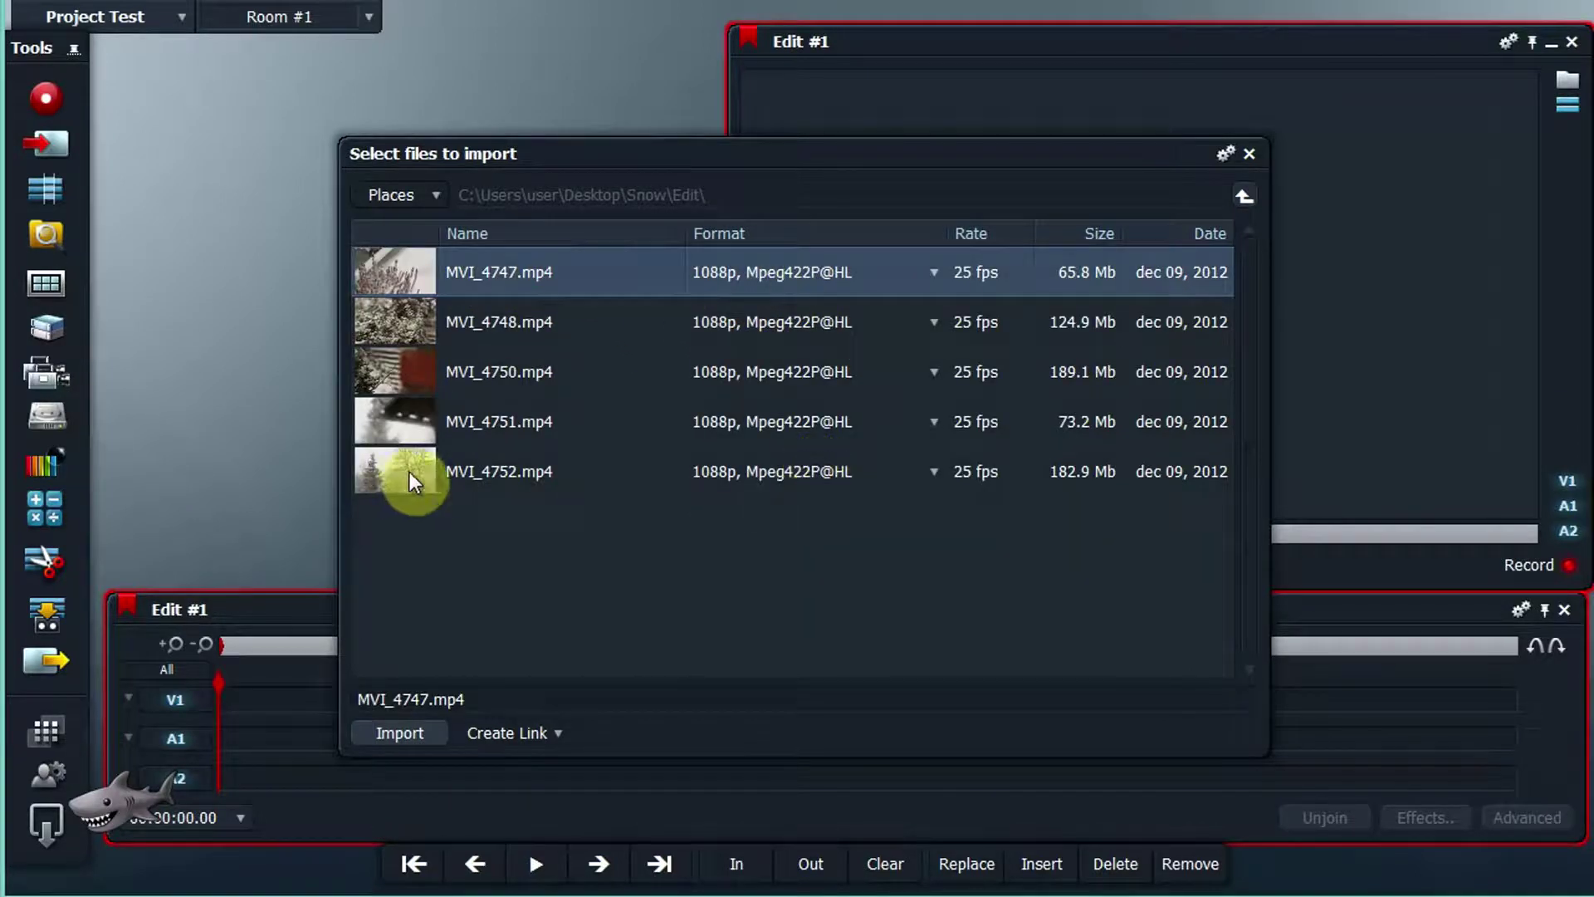
shift+click(486, 471)
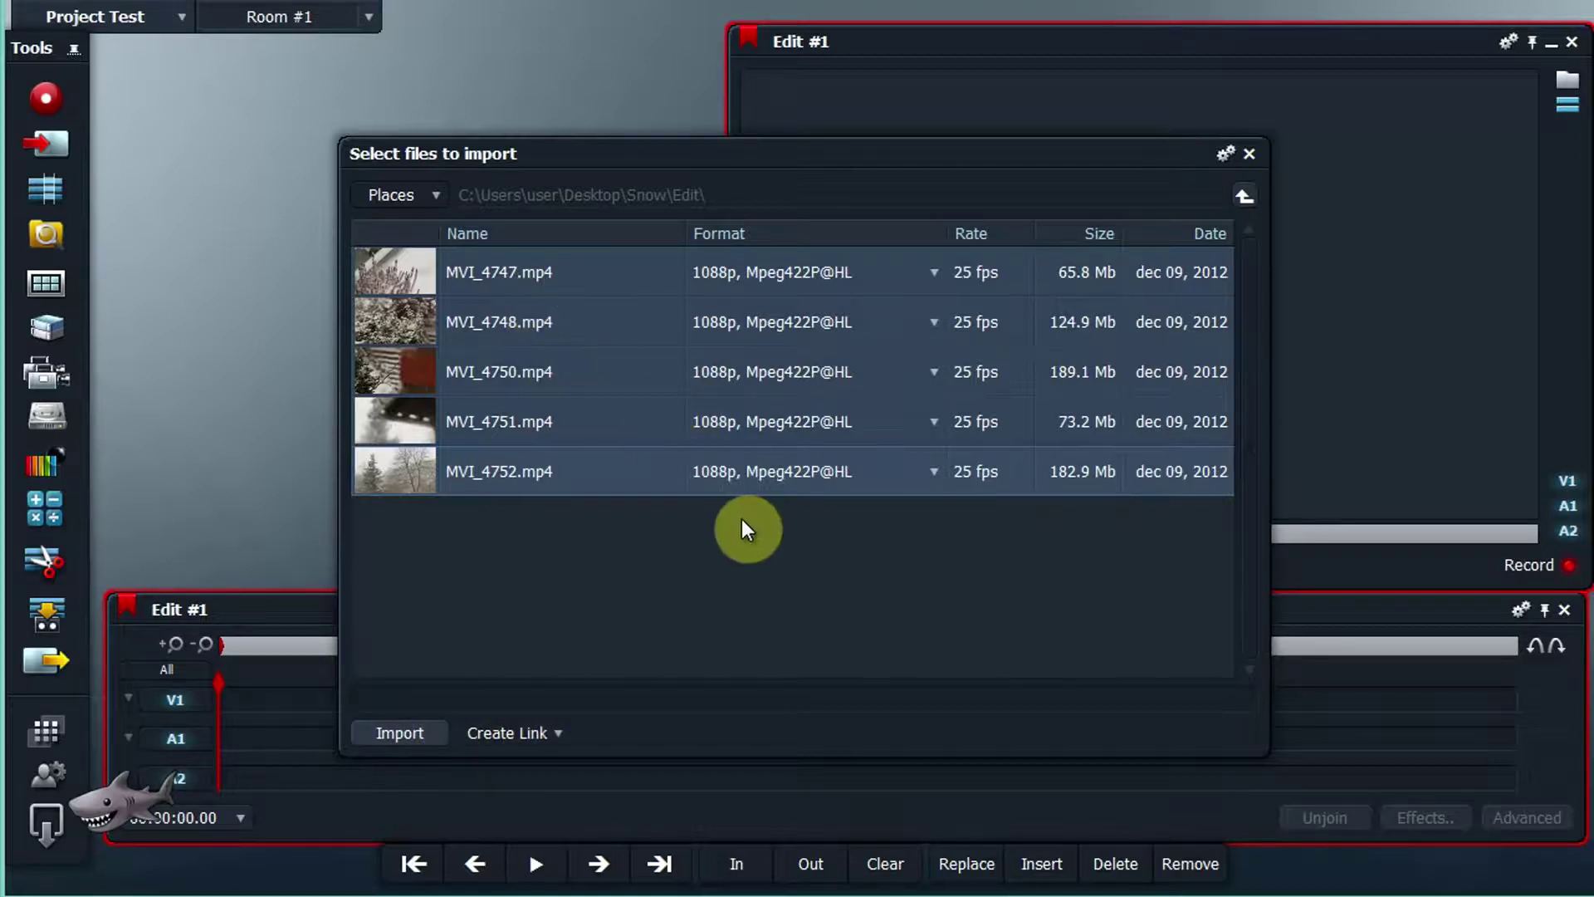
click(415, 738)
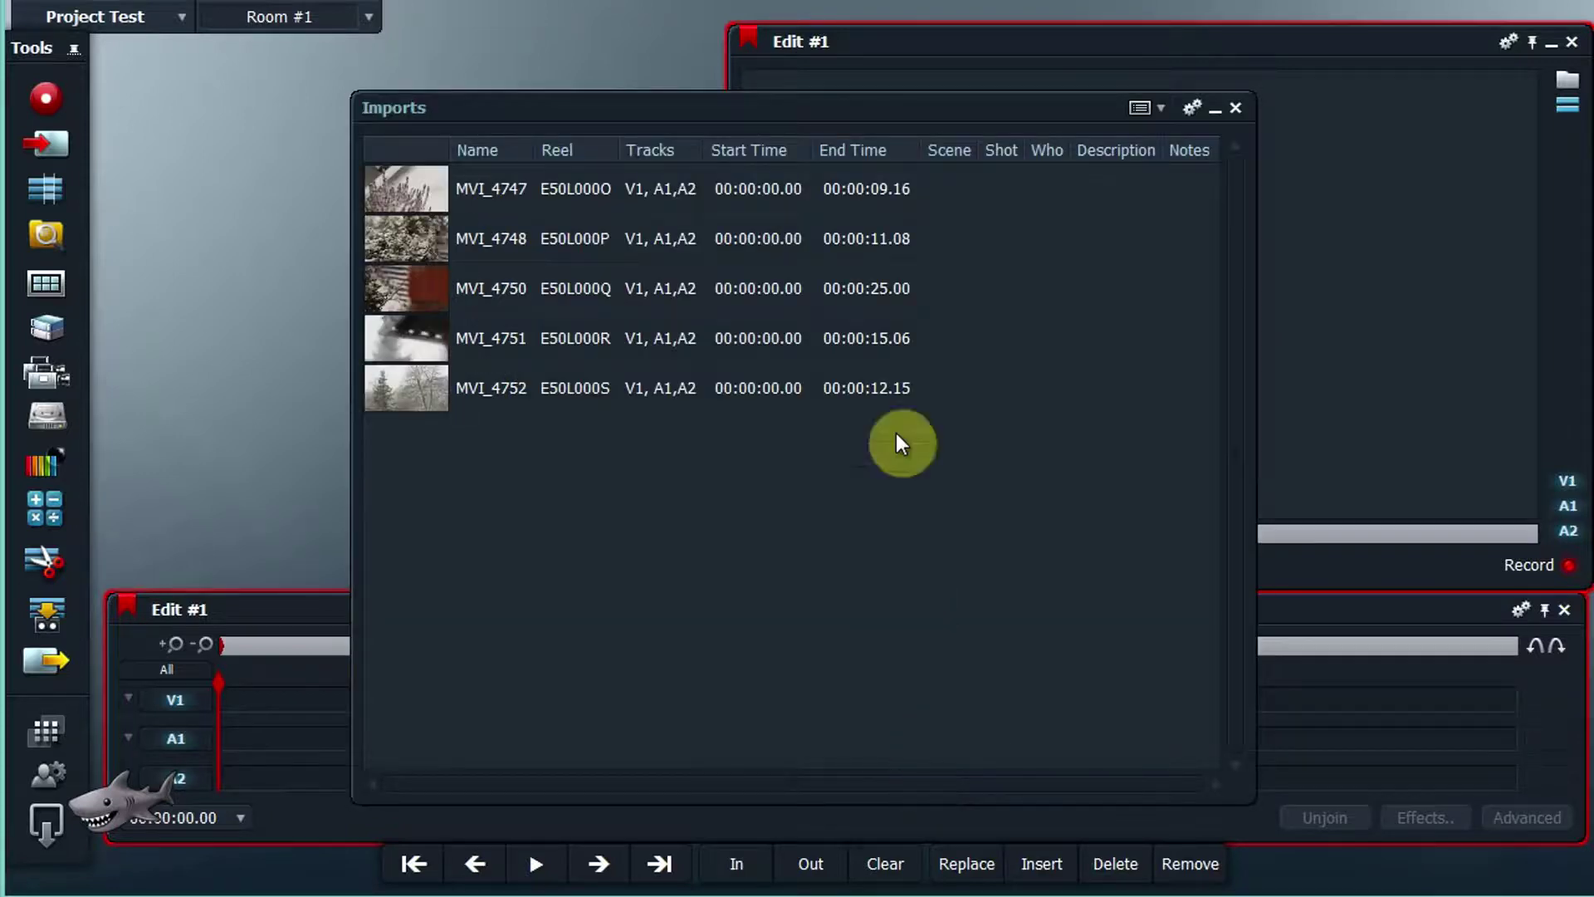
Step: Move the Imports bin to the upper left and shrink it to uncover the viewer
drag(825, 113, 622, 83)
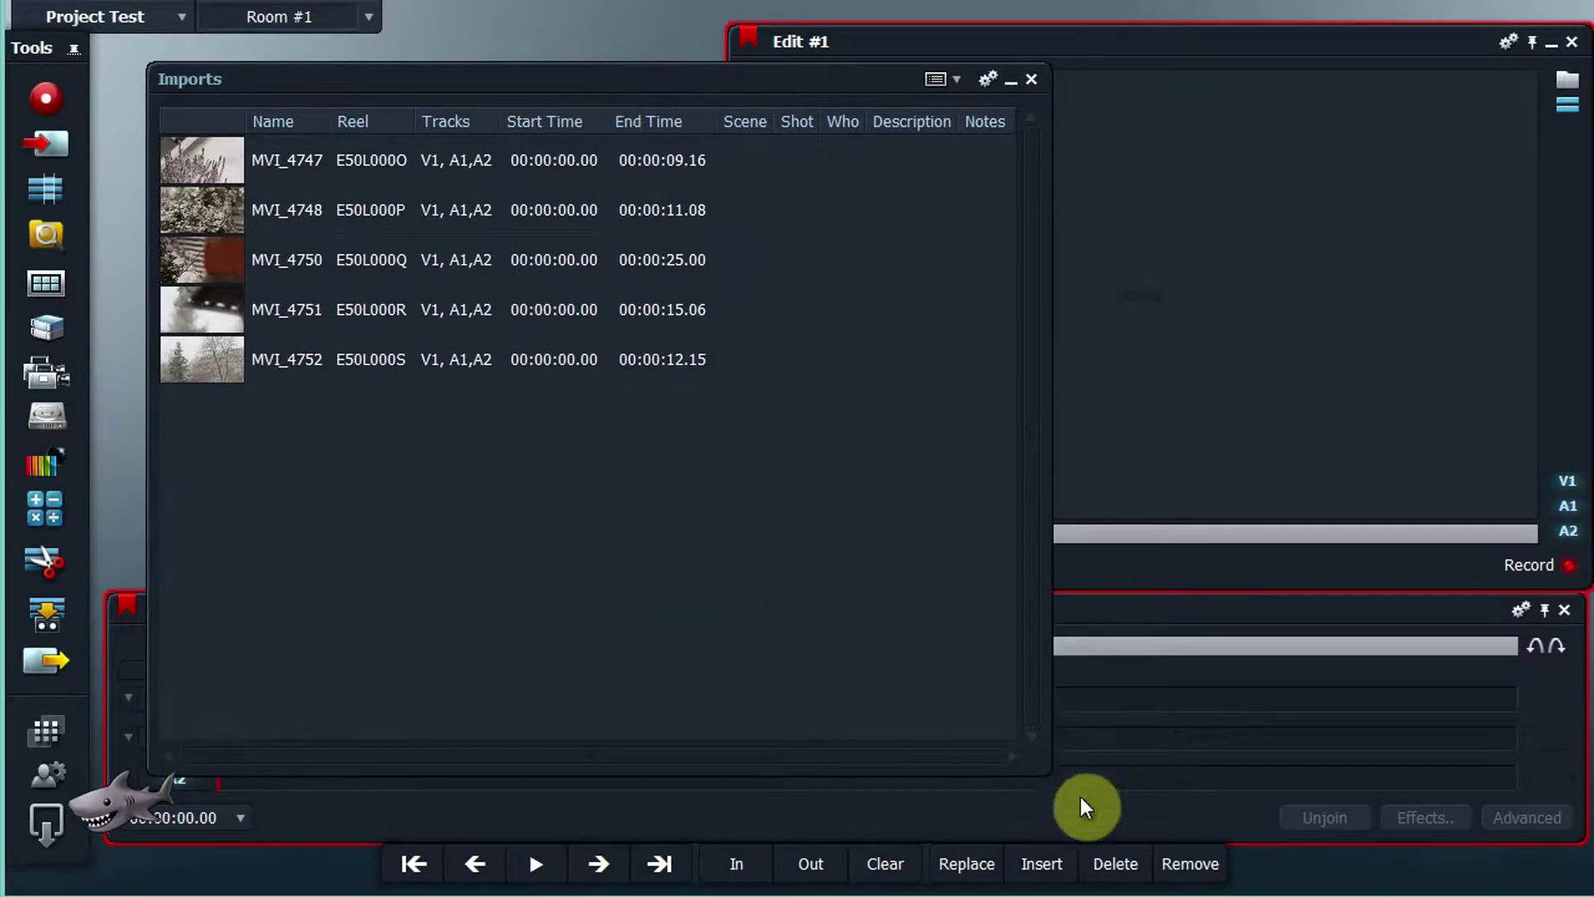
drag(1049, 772, 766, 553)
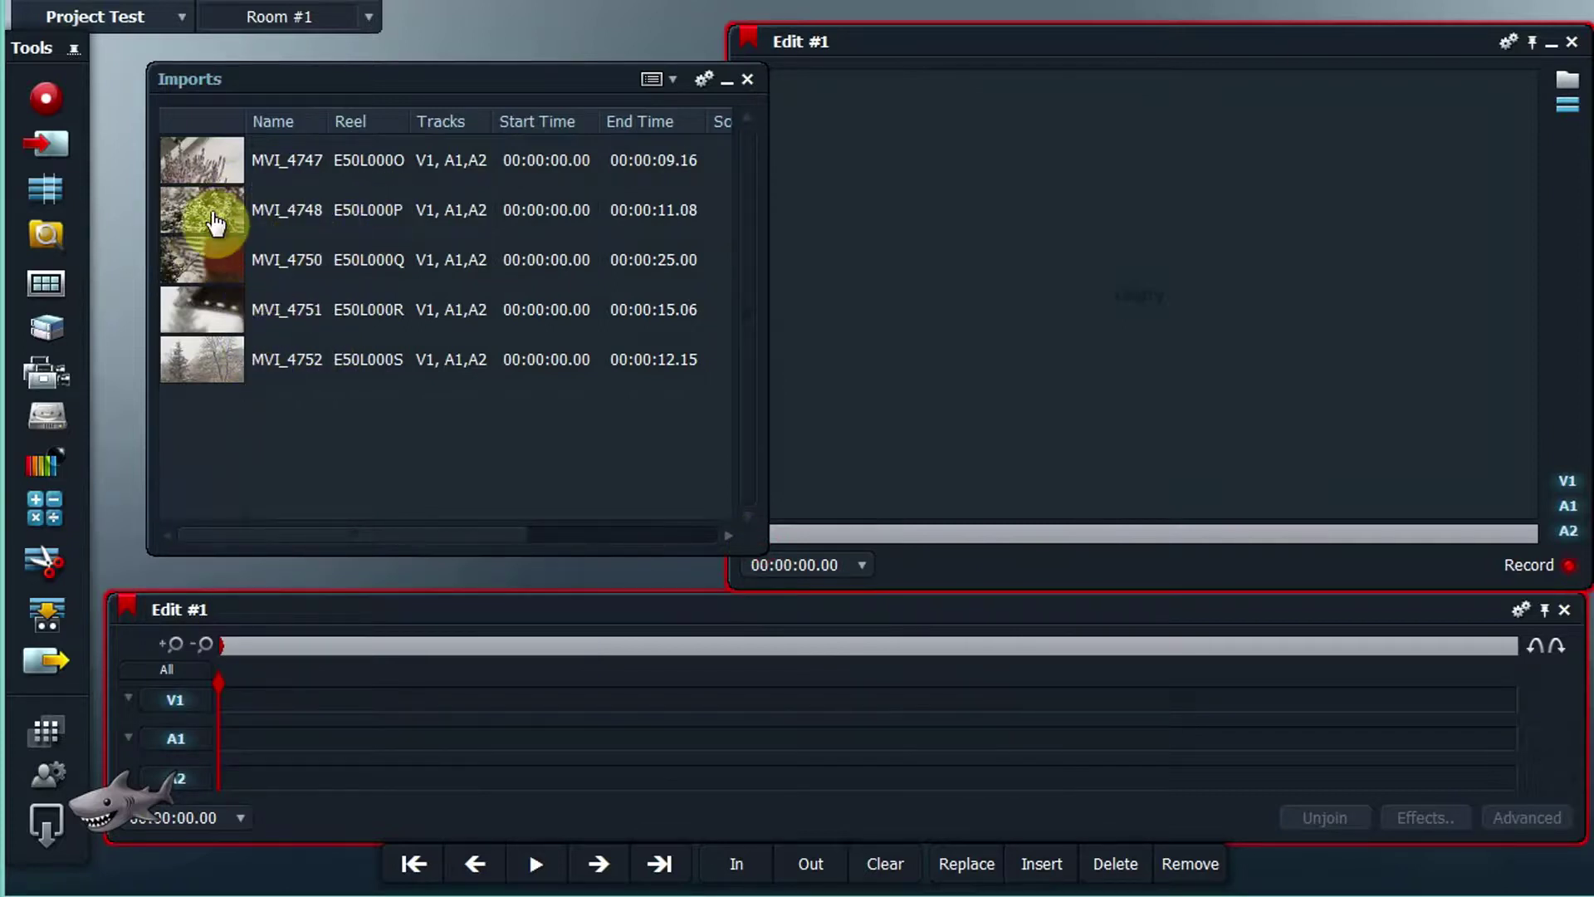
Step: Open MVI_4750 in a viewer, jump to 00:00:14.16 and play it until 00:00:22.01
click(216, 272)
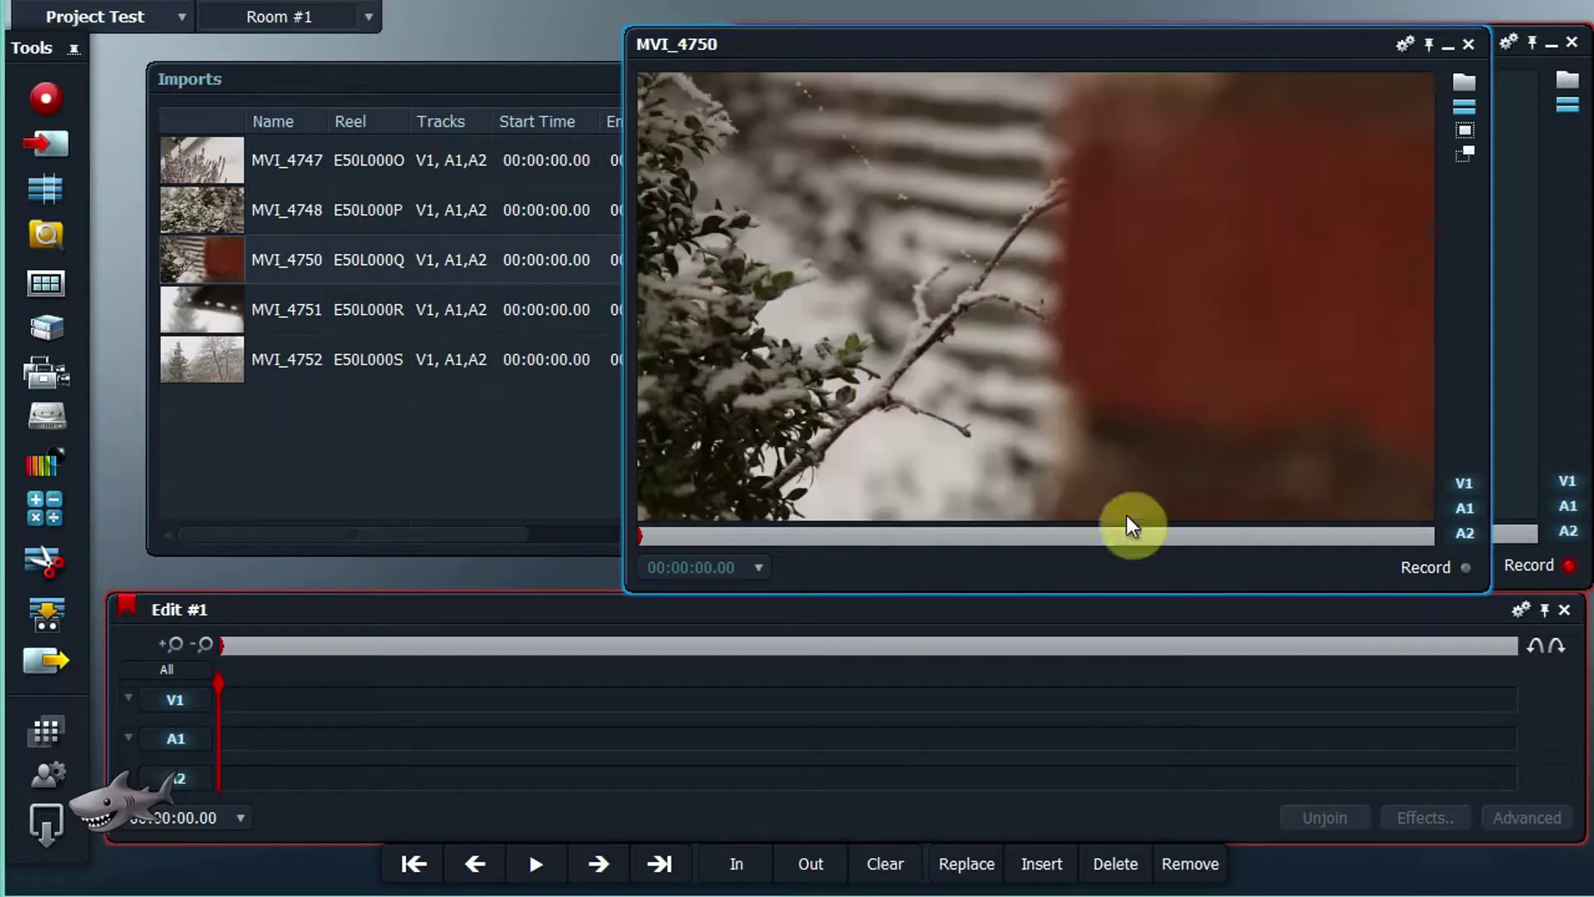
click(1104, 537)
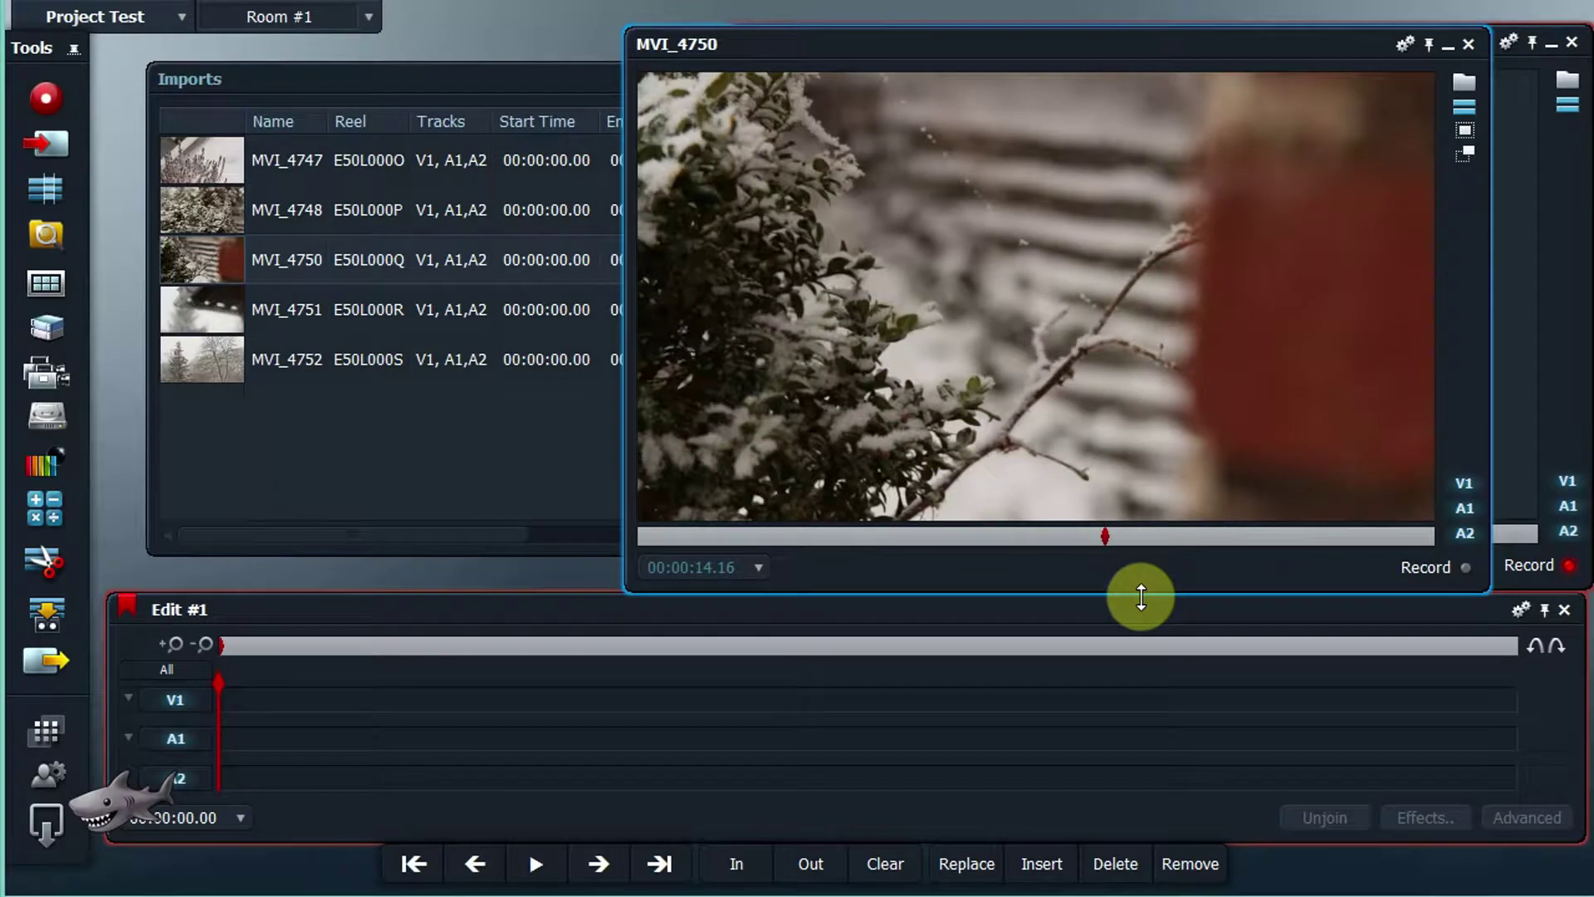
key(space)
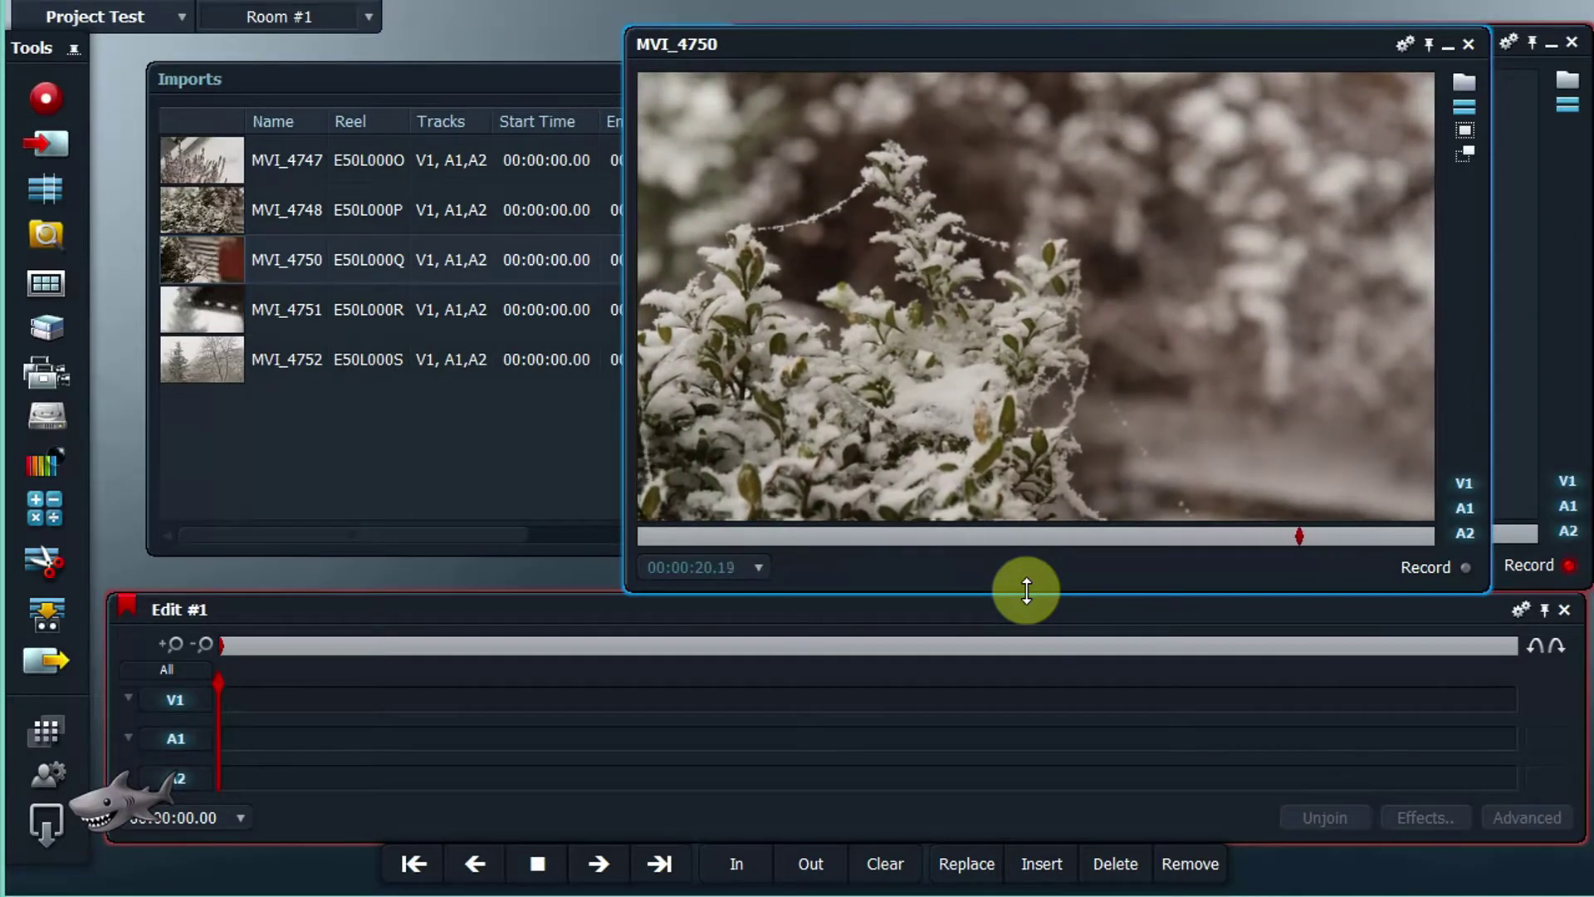
key(space)
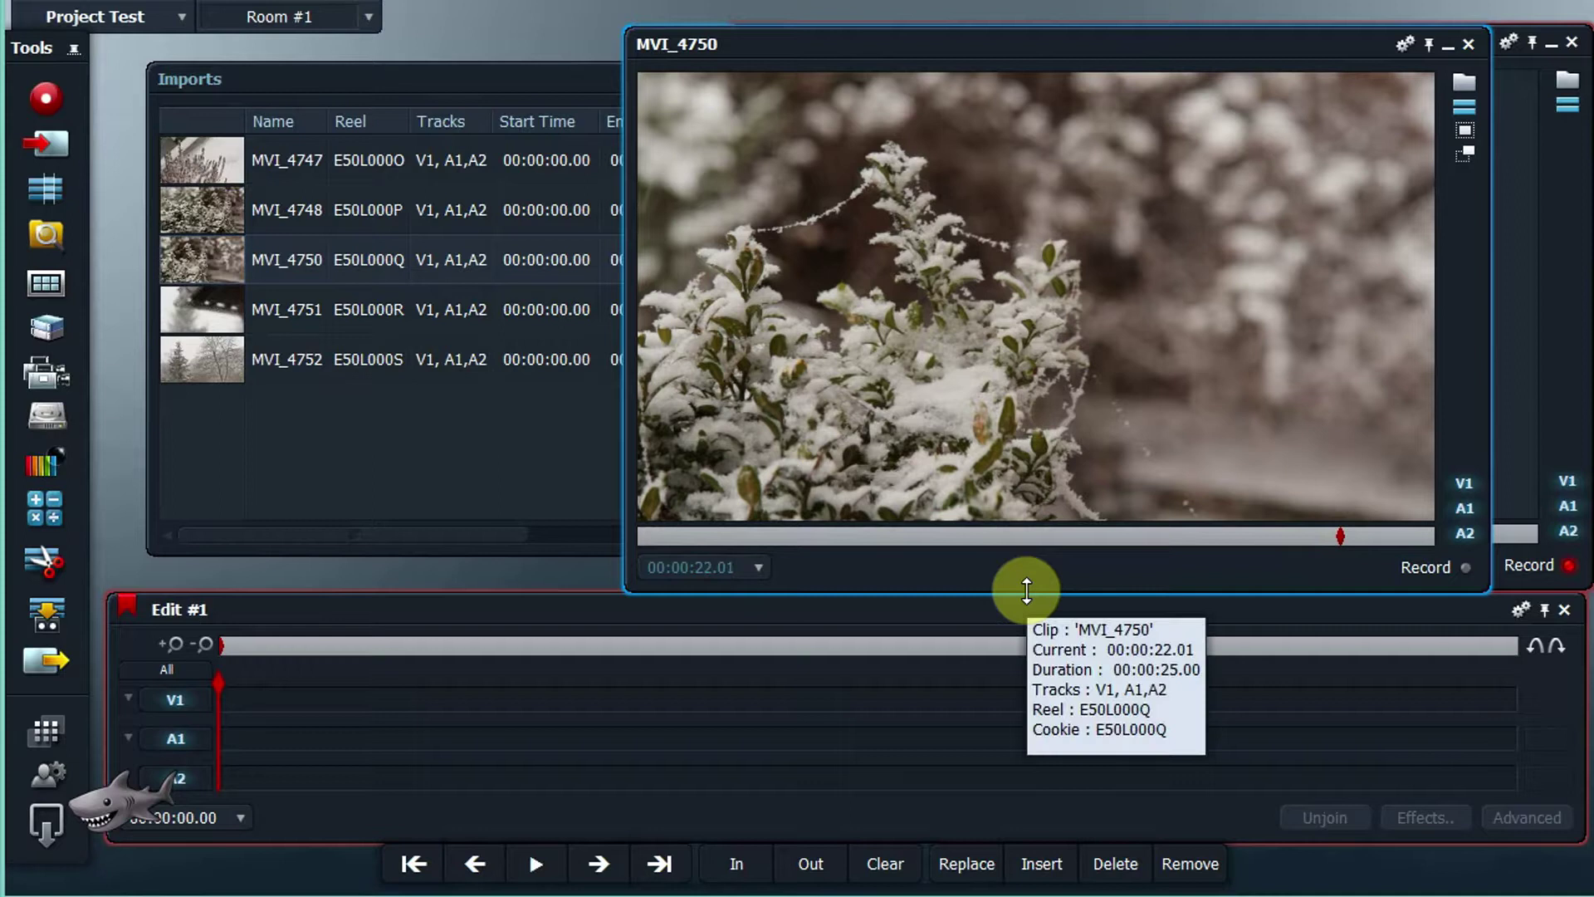